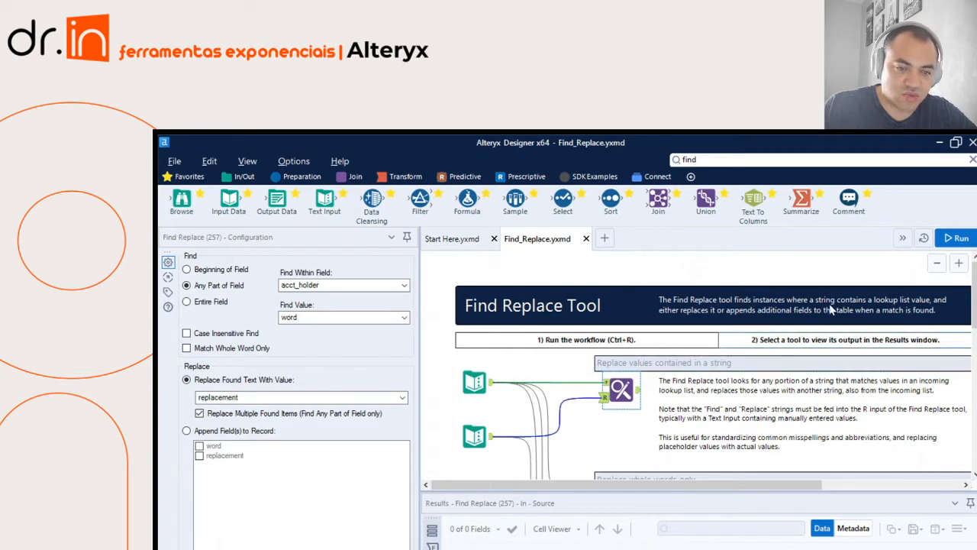
Run the workflow and inspect the Find Within Field and Find Value settings of the Find Replace tool under "Replace values contained in a string".
left_click(956, 238)
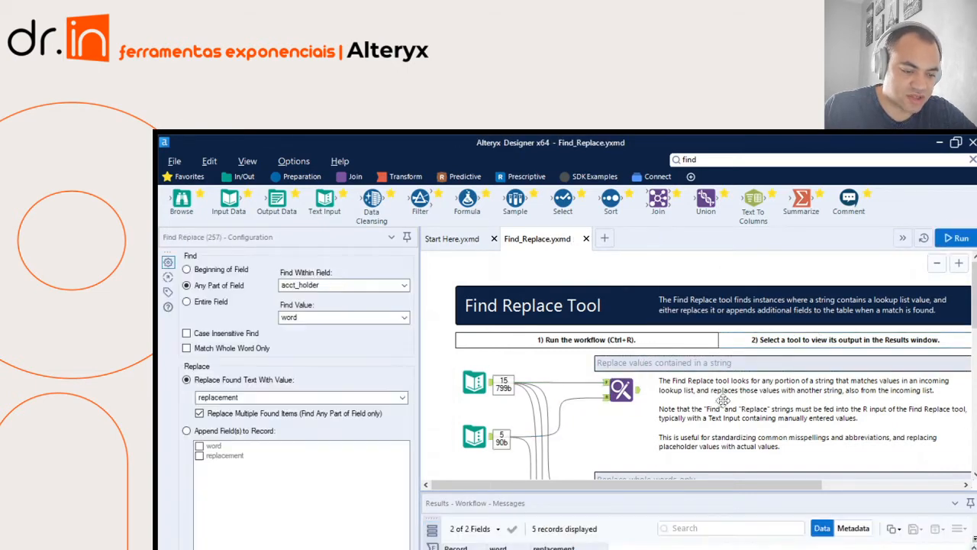
left_click(639, 377)
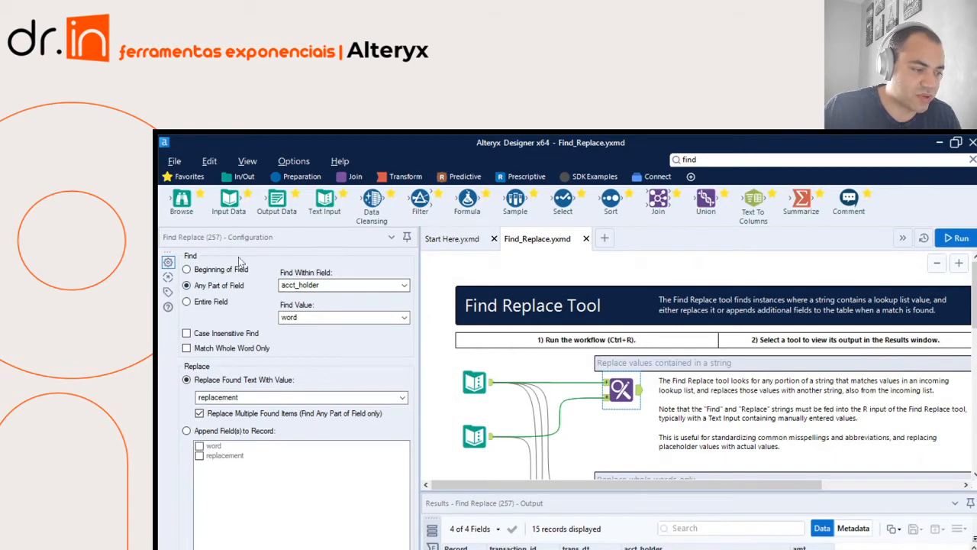
left_click(324, 279)
left_click(322, 267)
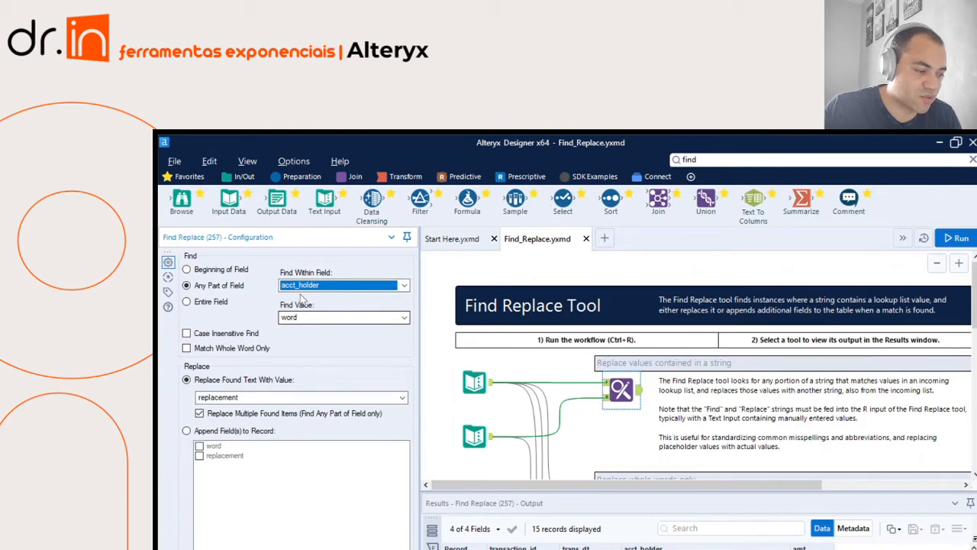
key("Tab")
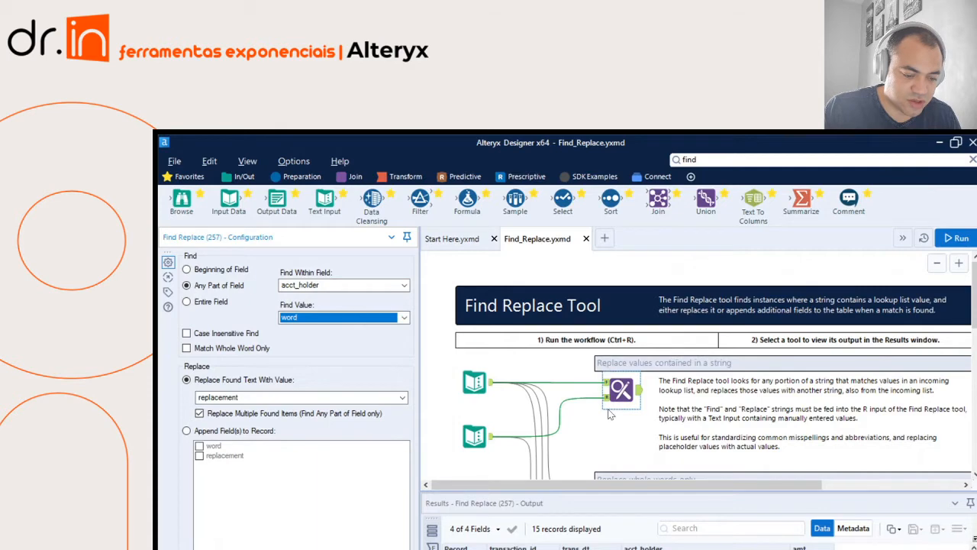
Enlarge the results area to show more output records while keeping the first Find Replace tool in view.
left_click_drag(672, 478, 676, 410)
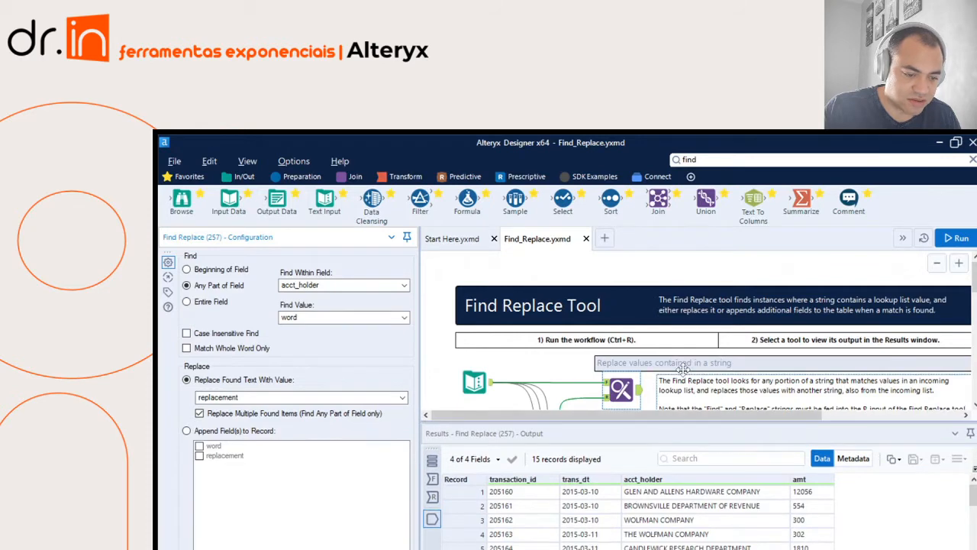
scroll(685, 367, "down", 2)
left_click_drag(677, 420, 679, 365)
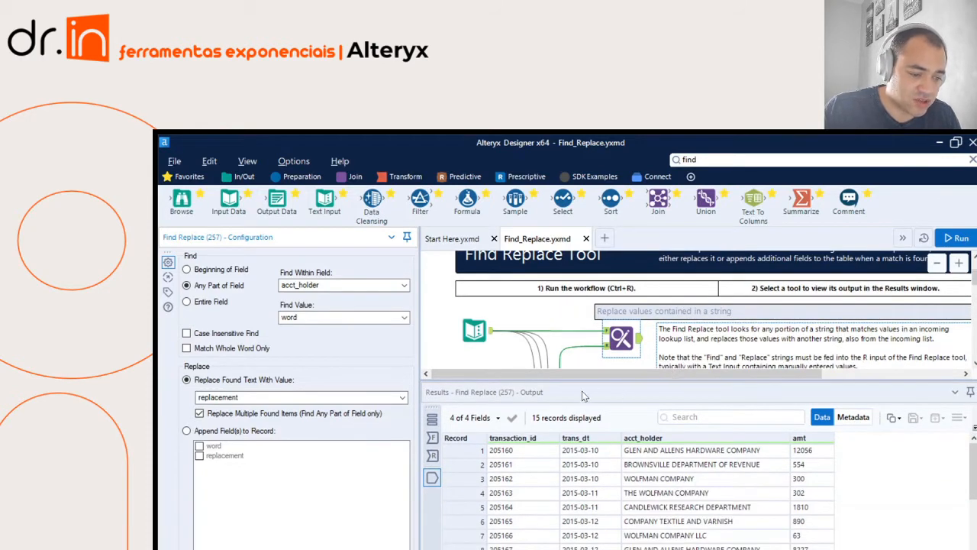
Examine the acct_holder values in the target data entering the Find Replace tool, going through the first five records.
left_click(603, 330)
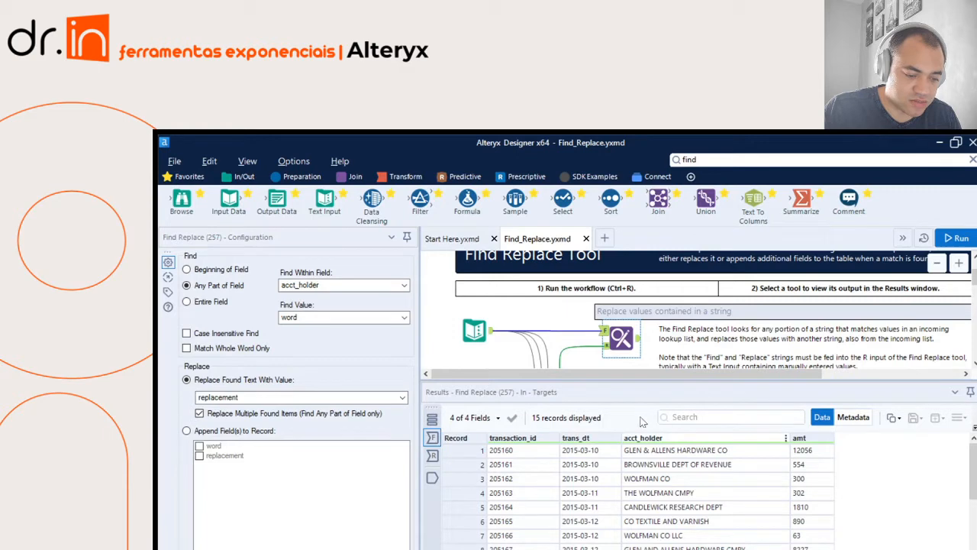
left_click(658, 433)
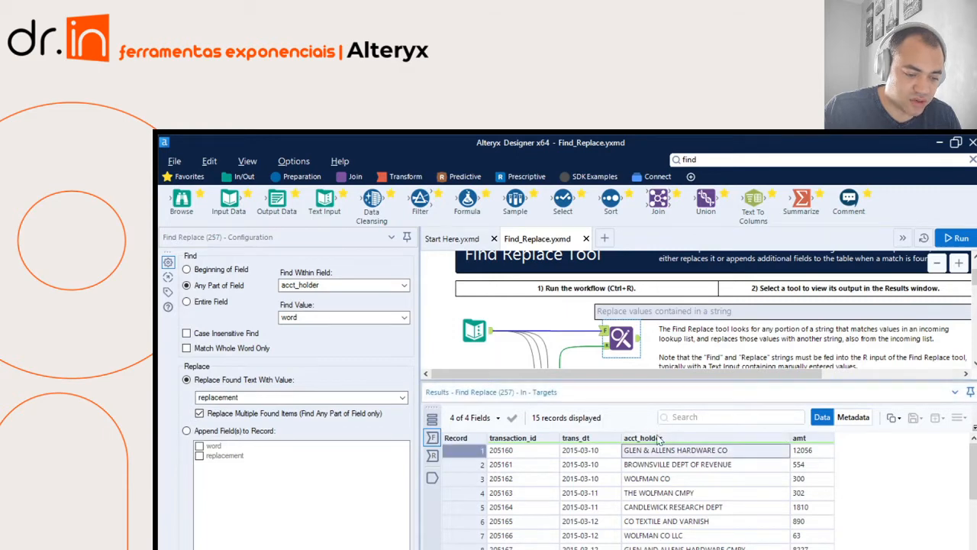
key("Down")
key("Down")
key("Down")
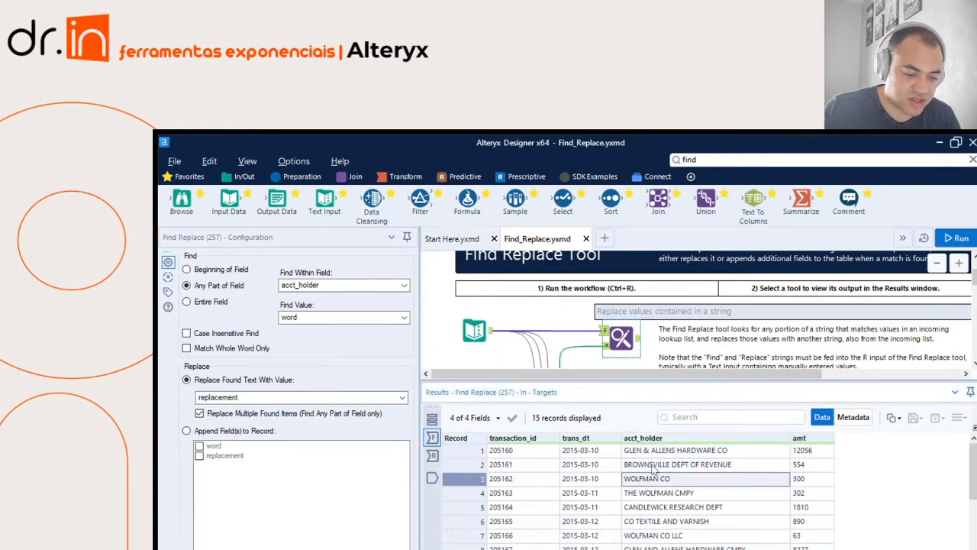
key("Down")
key("Down")
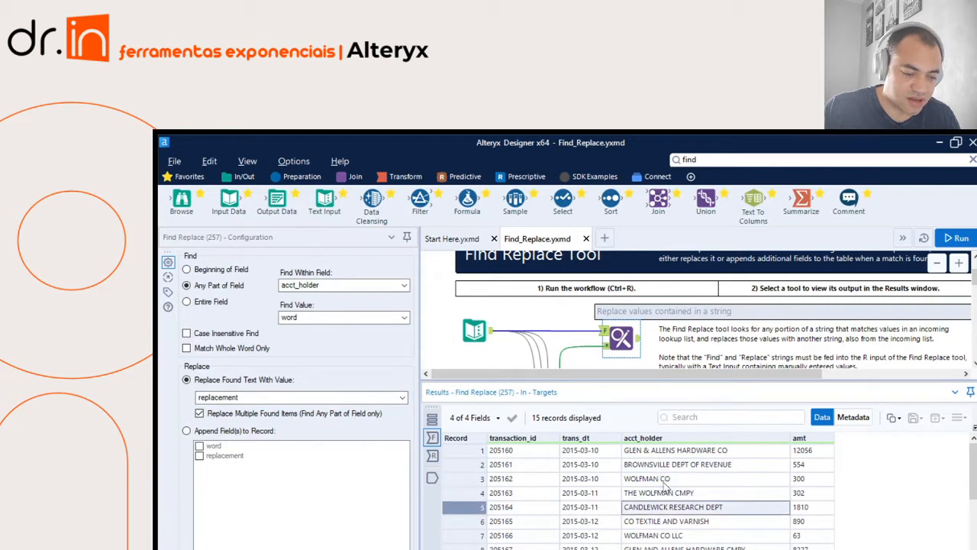
left_click(672, 433)
key("Down")
key("Down")
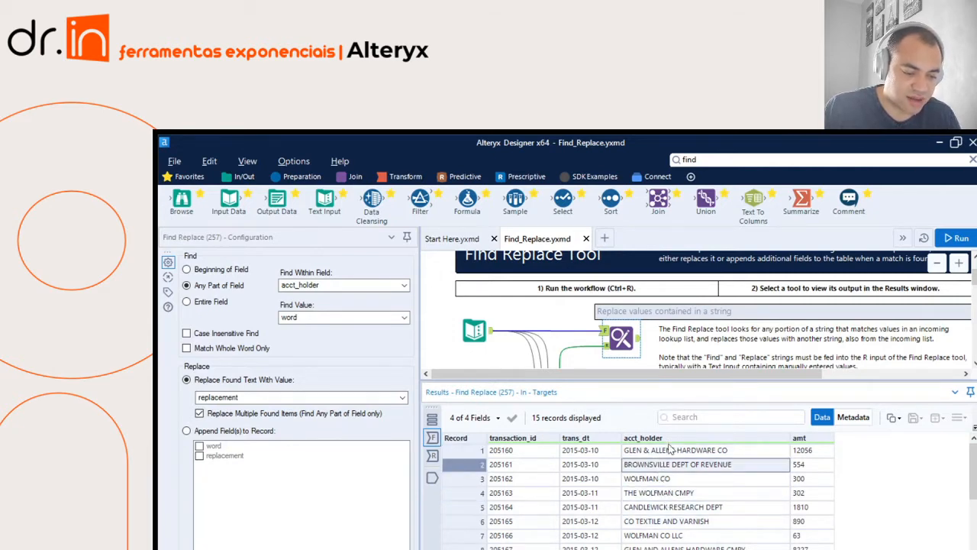
key("Up")
key("Up")
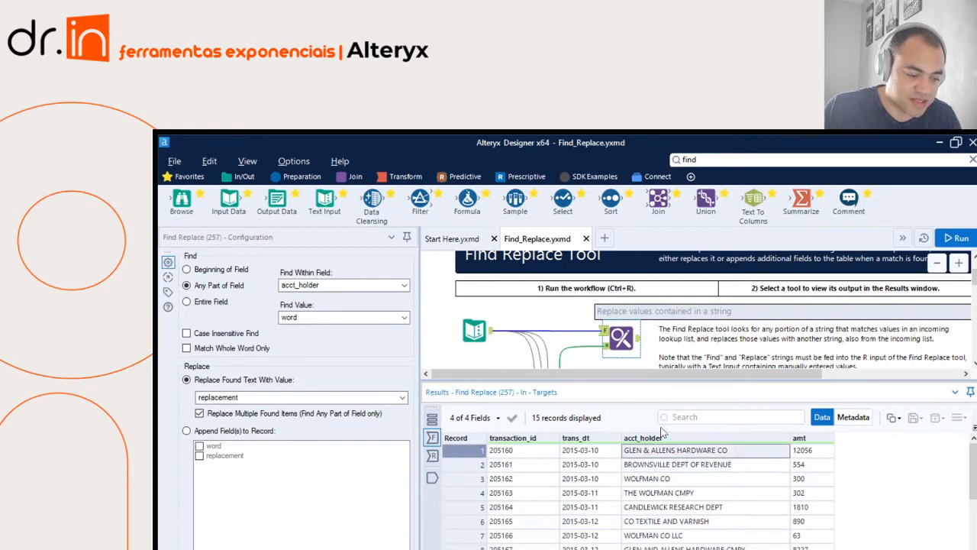
left_click(483, 437)
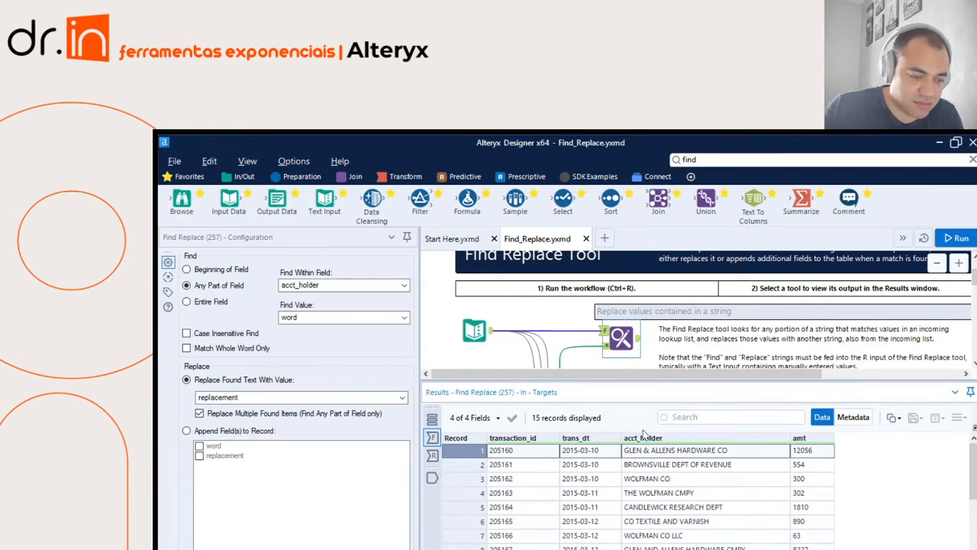
Examine the Find Replace tool's source lookup data, checking the word and replacement pairs for & and CO.
left_click(605, 326)
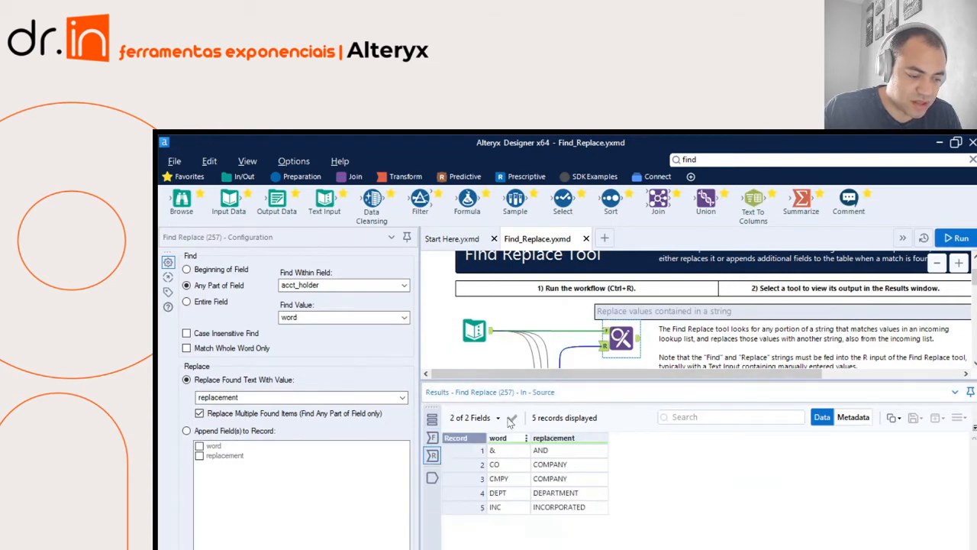
left_click(509, 449)
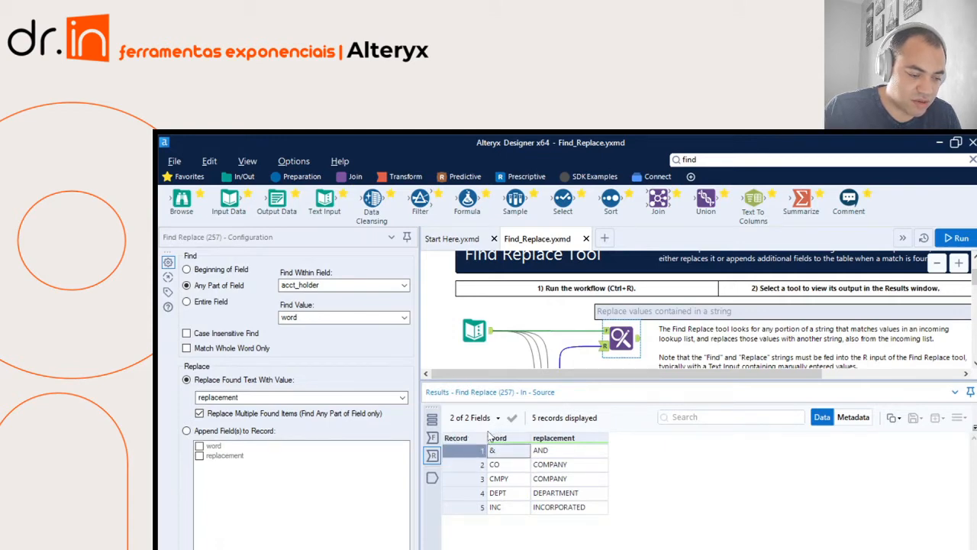
key("Down")
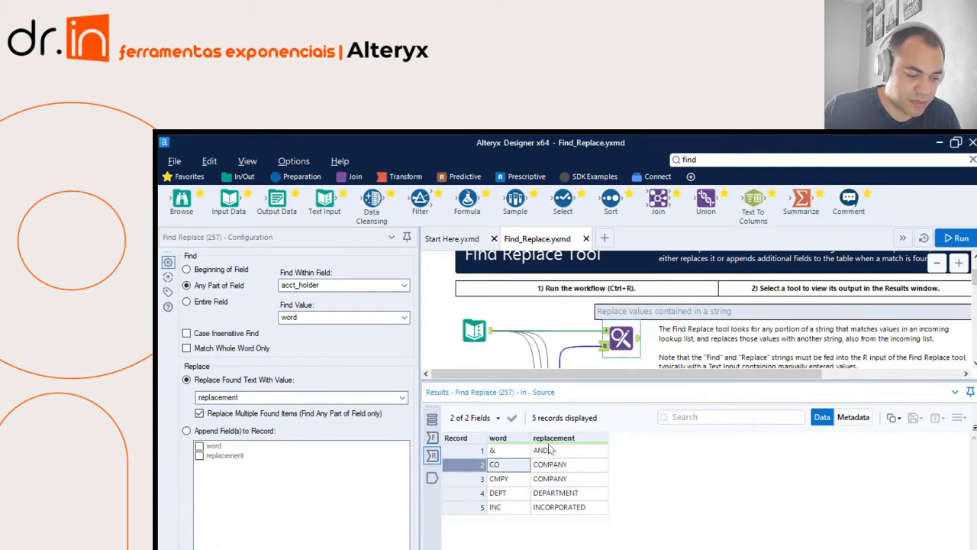
key("Right")
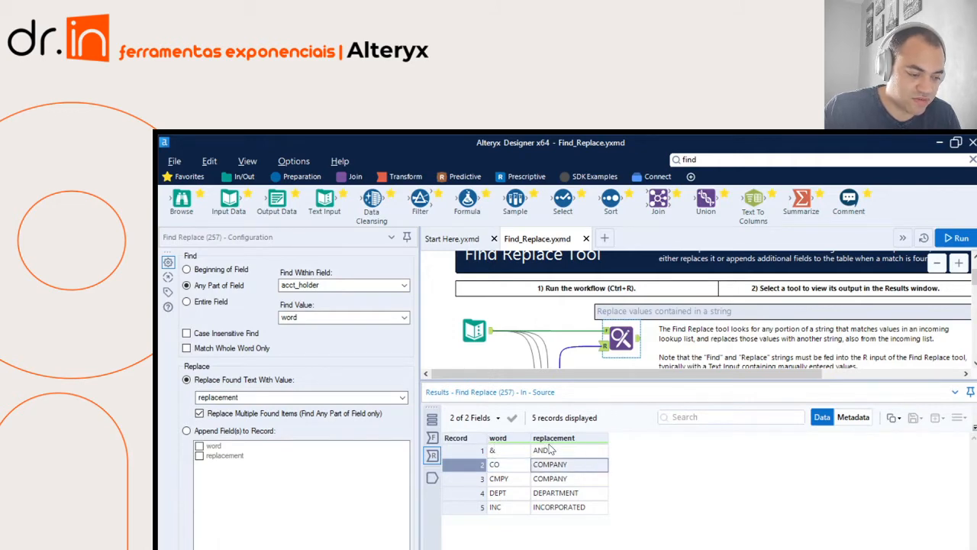
left_click(491, 448)
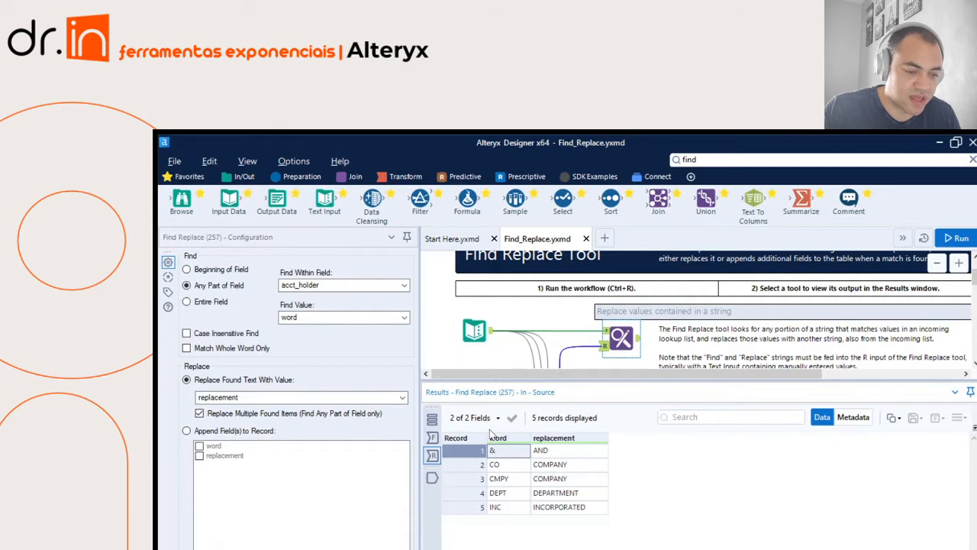
key("Right")
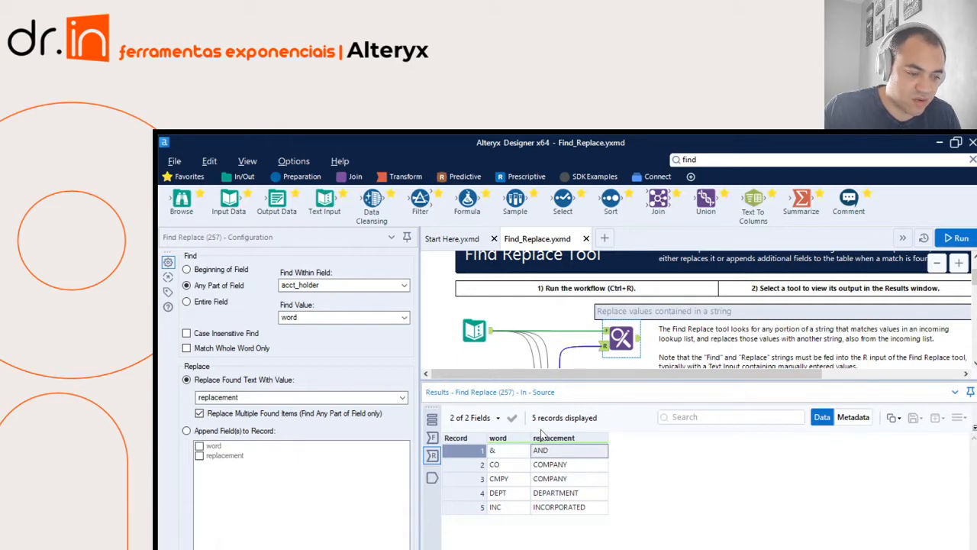
Compare the first record of the Find Replace tool's target input with the same record in its output.
left_click(605, 331)
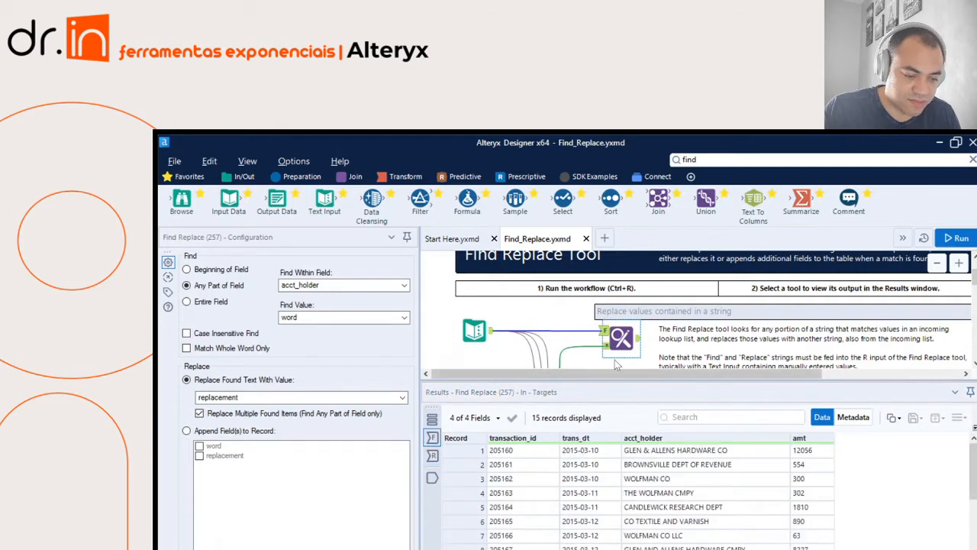
left_click(641, 437)
left_click(651, 448)
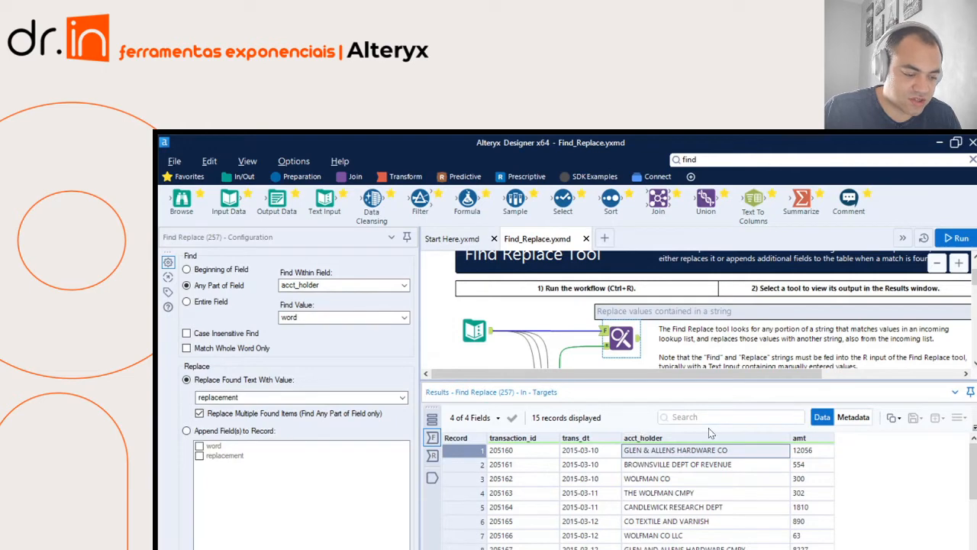
left_click(485, 440)
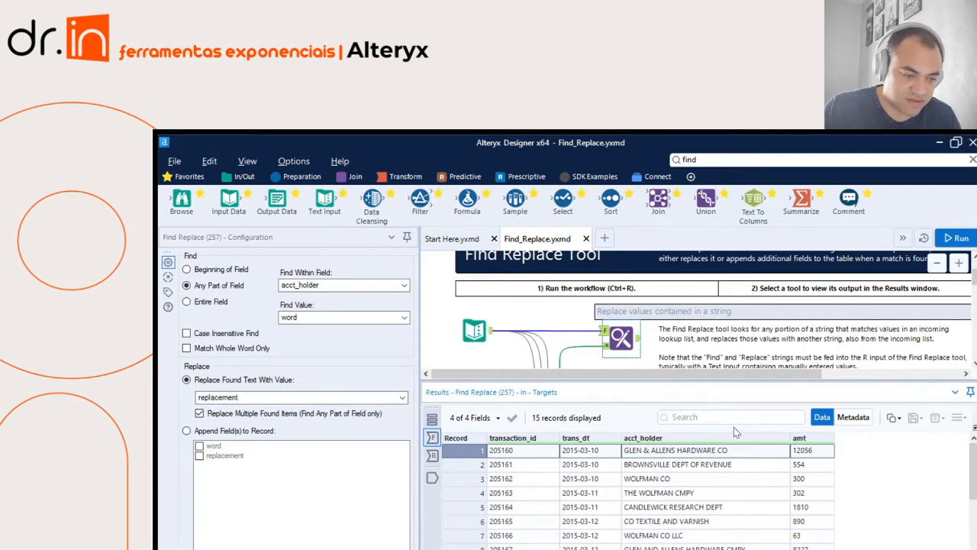
left_click(634, 320)
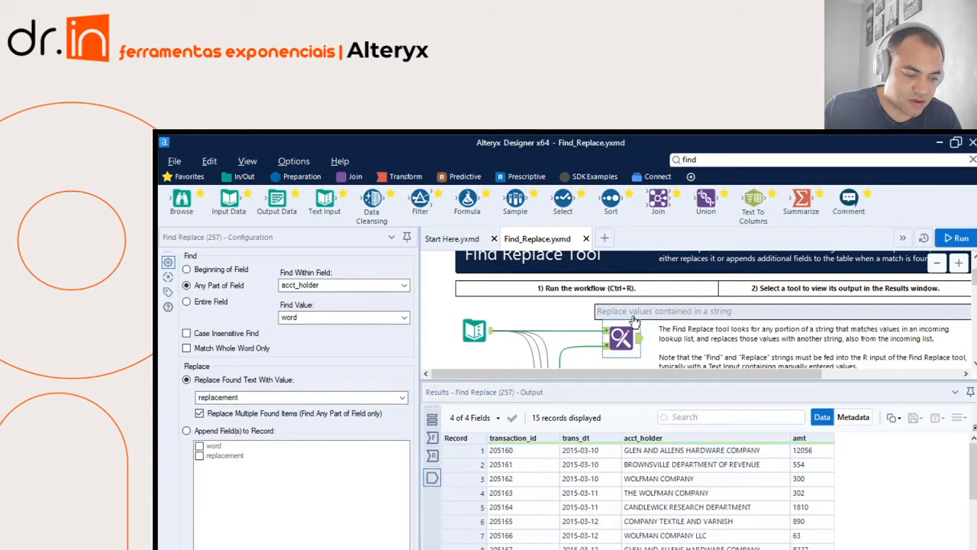
left_click(488, 447)
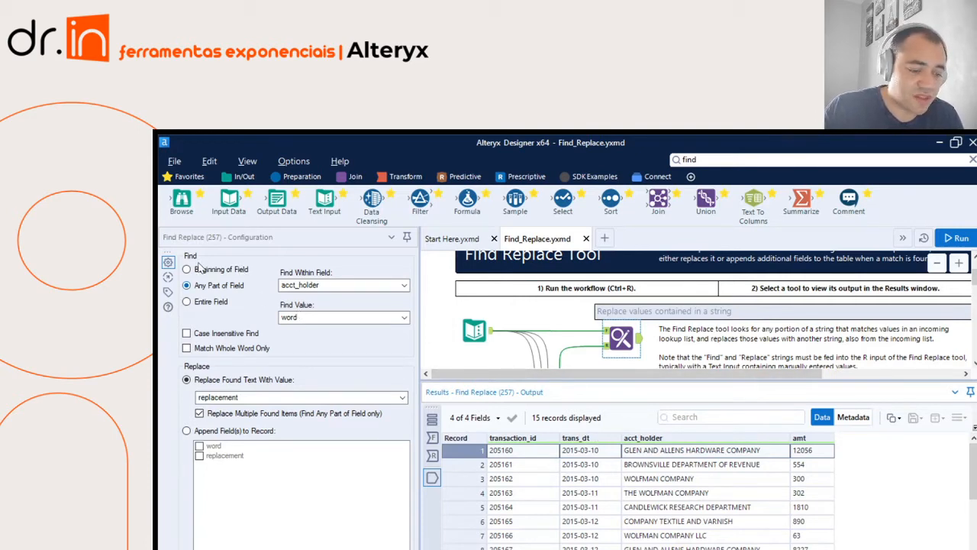
left_click(620, 320)
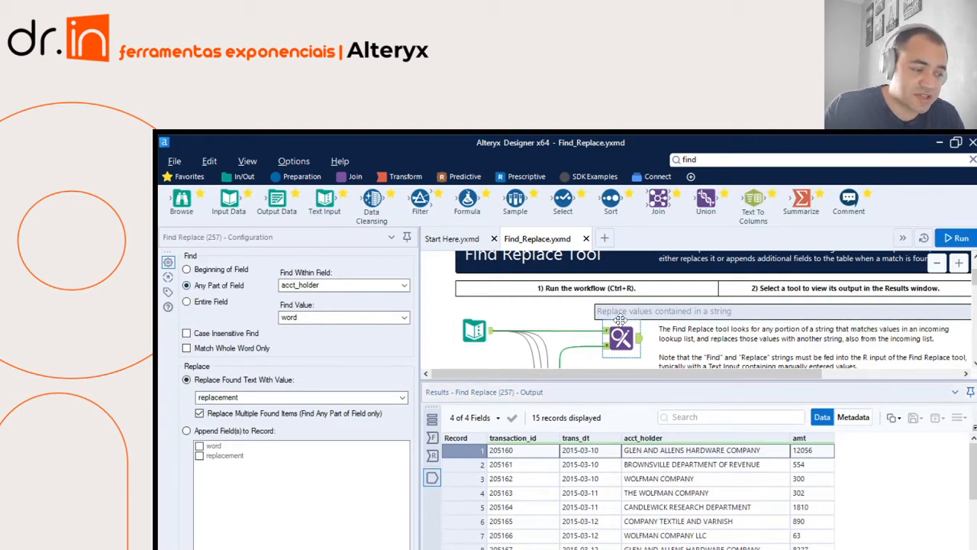
Review the Find Value and Replace Found Text With Value field choices in the Find Replace configuration.
left_click(324, 300)
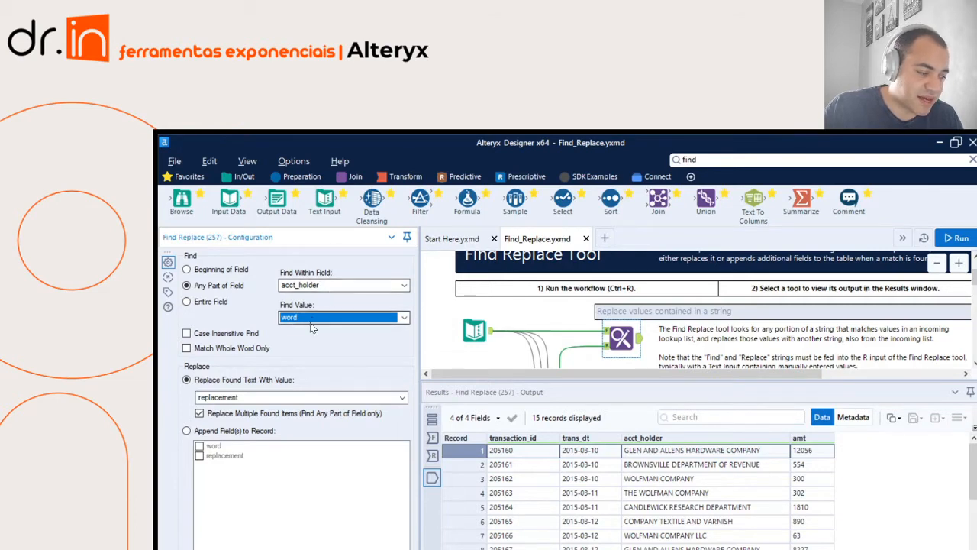
left_click(179, 358)
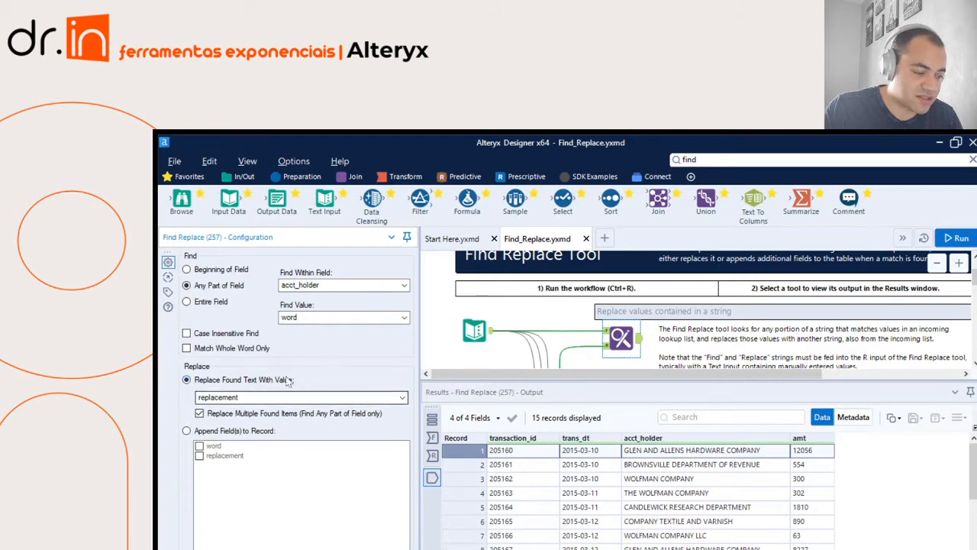
left_click(347, 399)
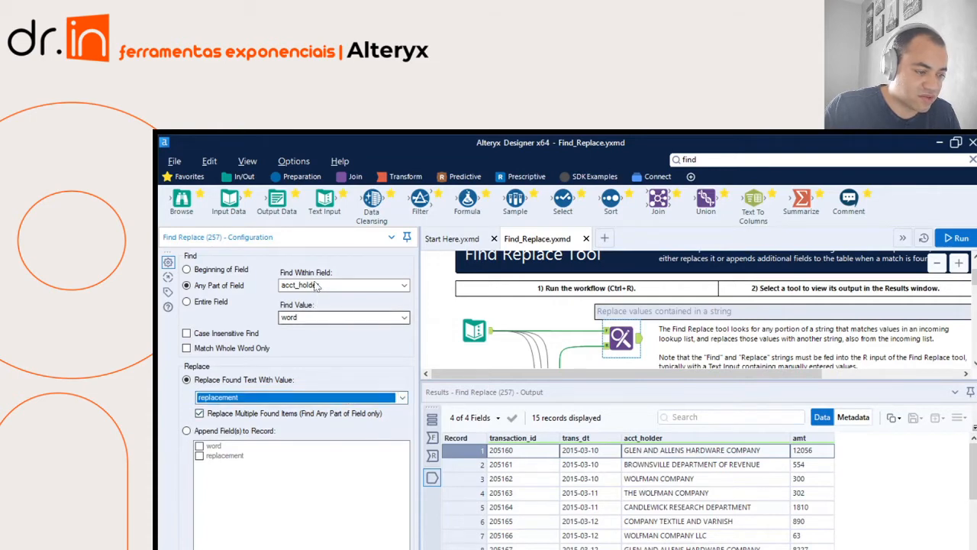
left_click(310, 316)
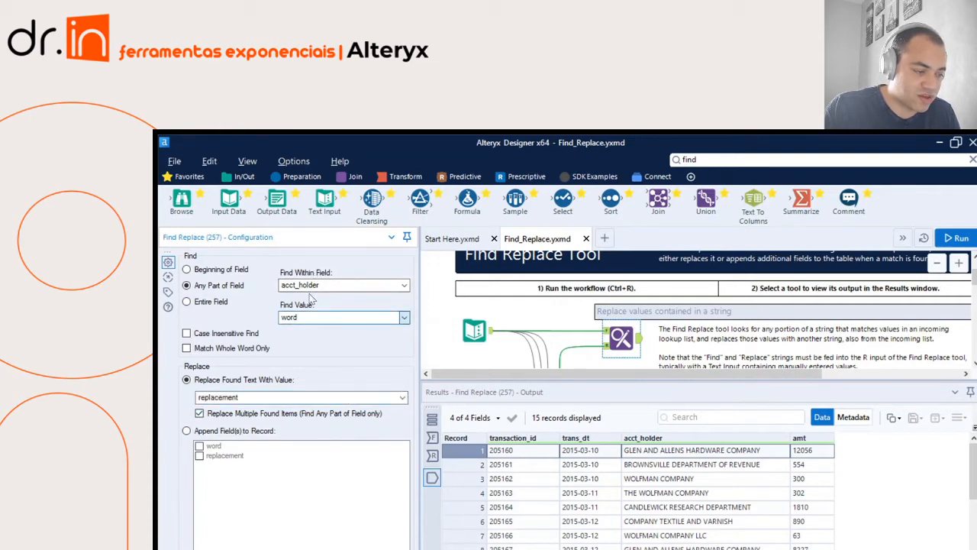
left_click(310, 299)
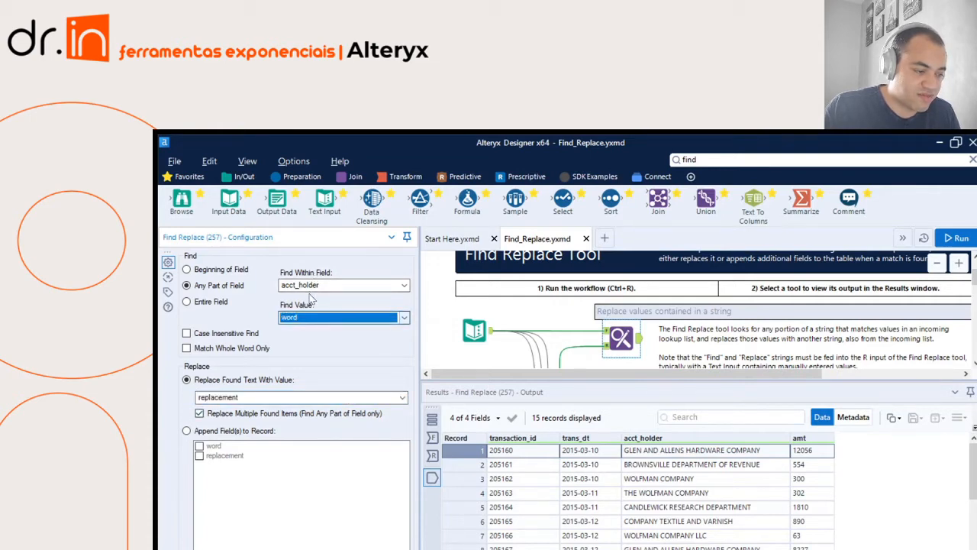
left_click(294, 380)
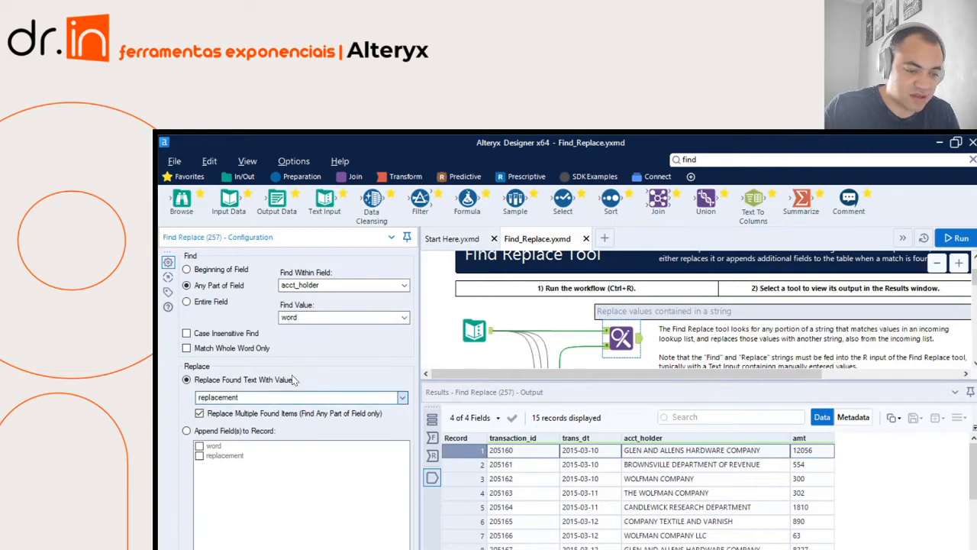
left_click(294, 379)
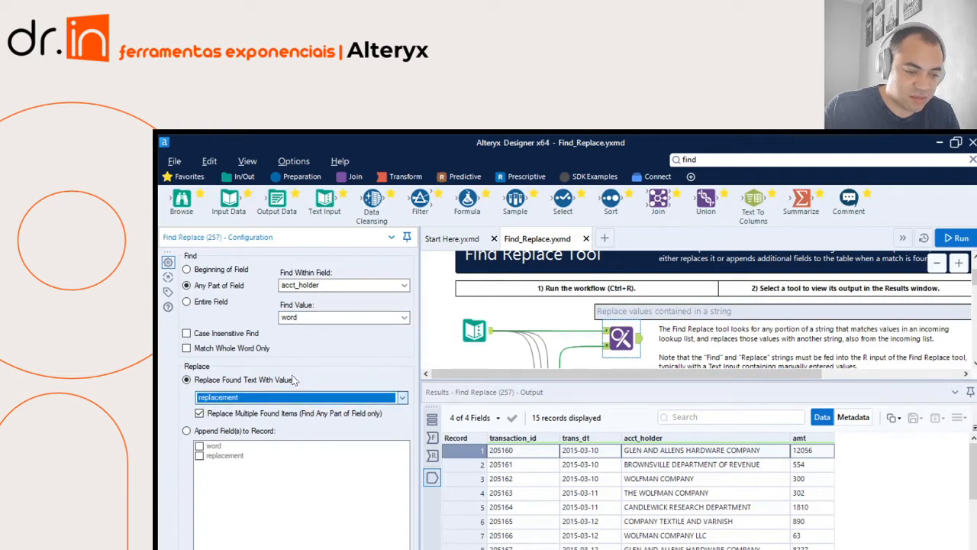
Go through the word column of the source lookup data down to INC, and the replacement column down to CMPY's entry.
left_click(605, 345)
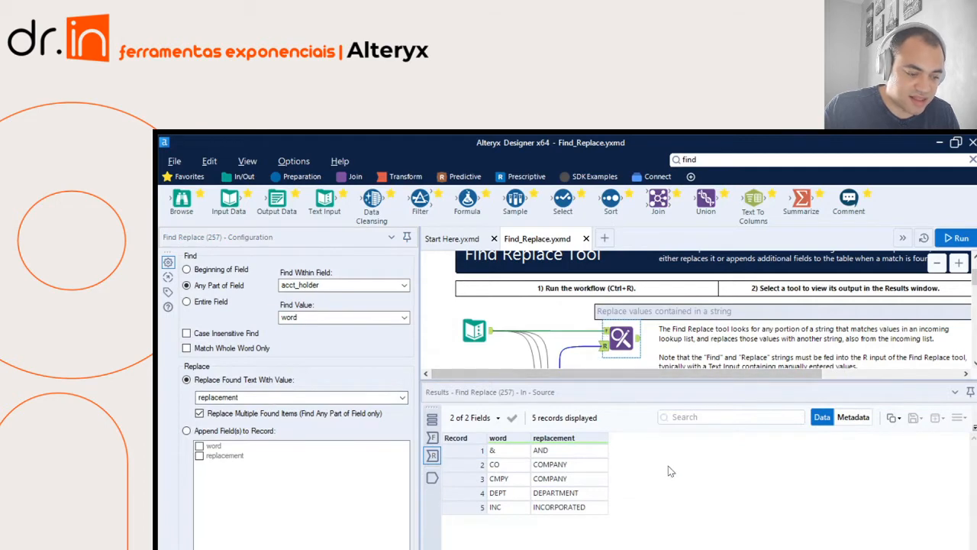
left_click(492, 451)
left_click(494, 461)
left_click(499, 477)
left_click(501, 506)
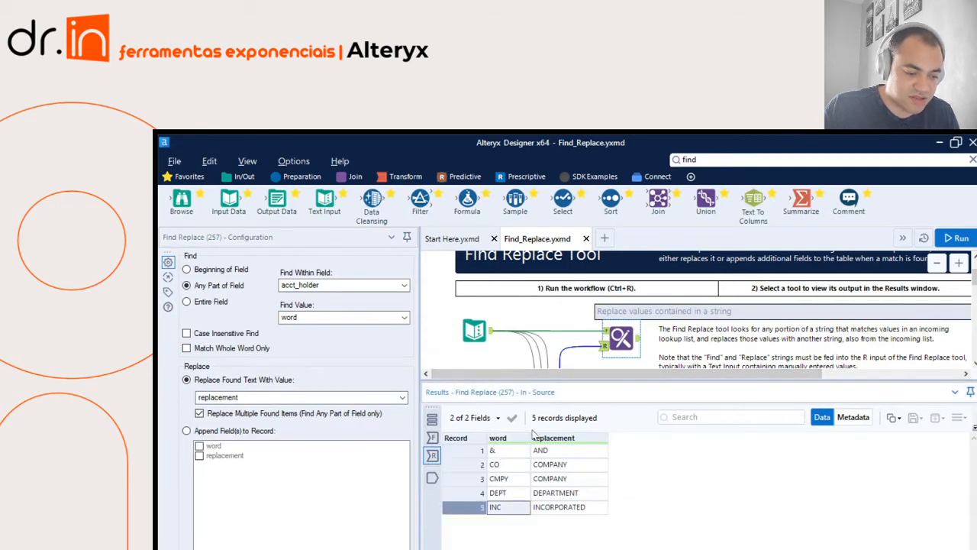
left_click(536, 449)
key("Down")
key("Down")
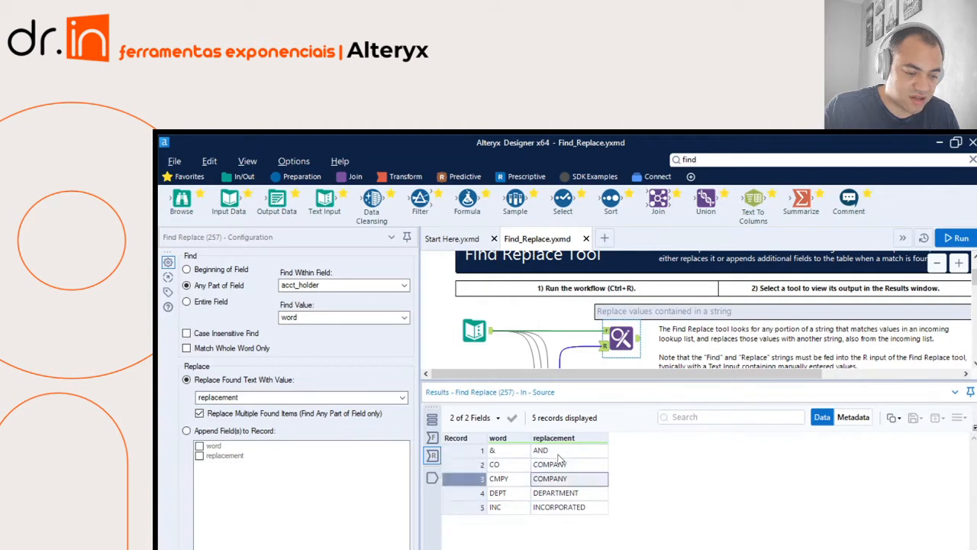
Go through the remaining replacement entries in the source lookup data down to INC, and return to the Find Replace configuration.
key("Down")
key("Down")
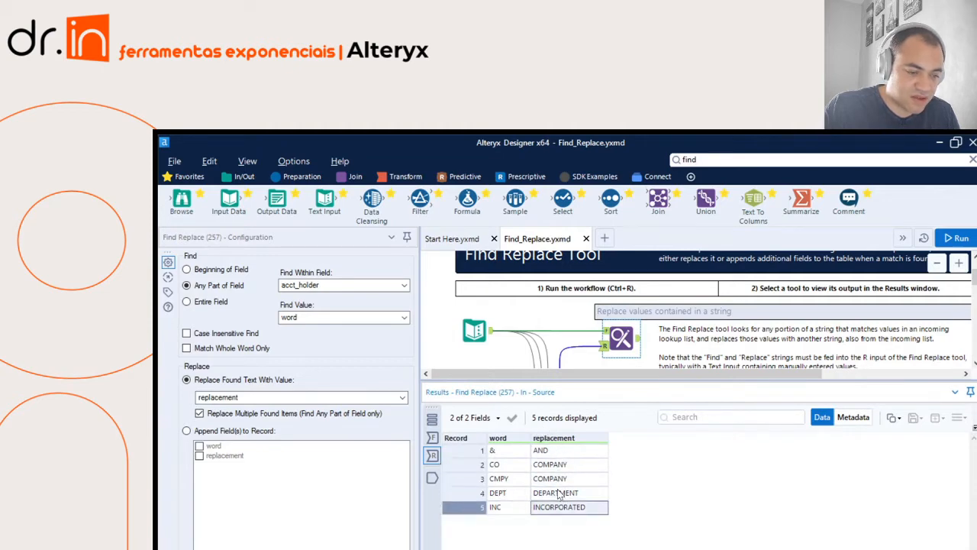
left_click(620, 324)
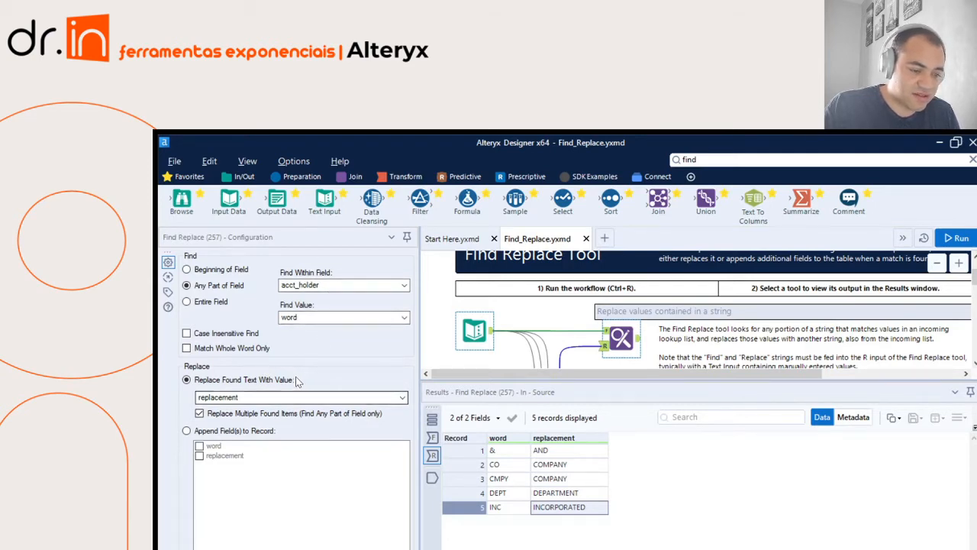
Search the Find Replace tool's output for "companylorado" and examine acct_holder in the matching records.
left_click(636, 324)
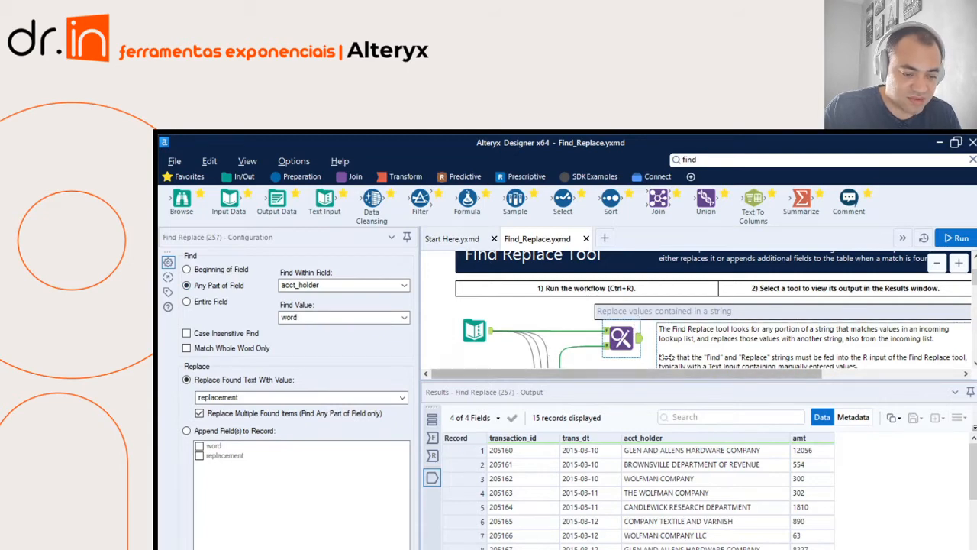
left_click(705, 406)
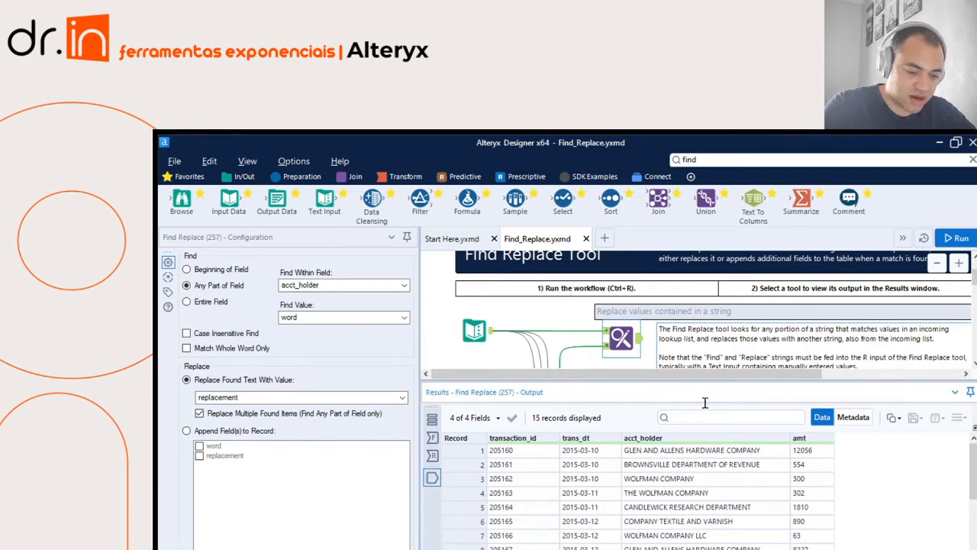
type("company")
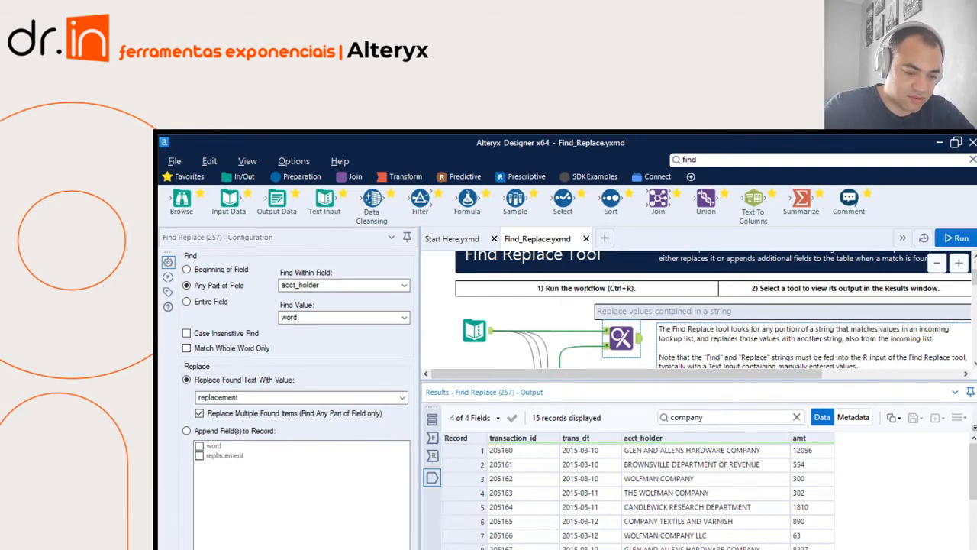
type("lorado")
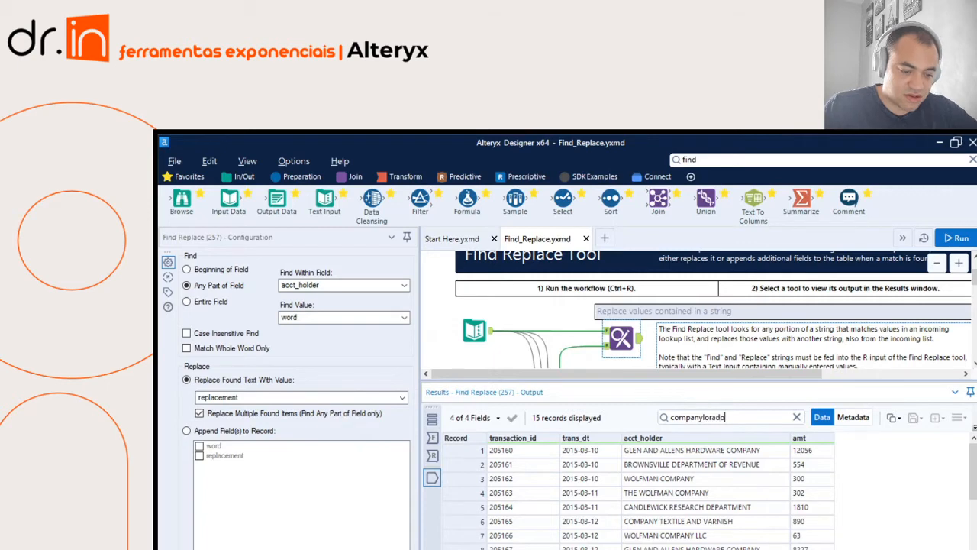
key("Return")
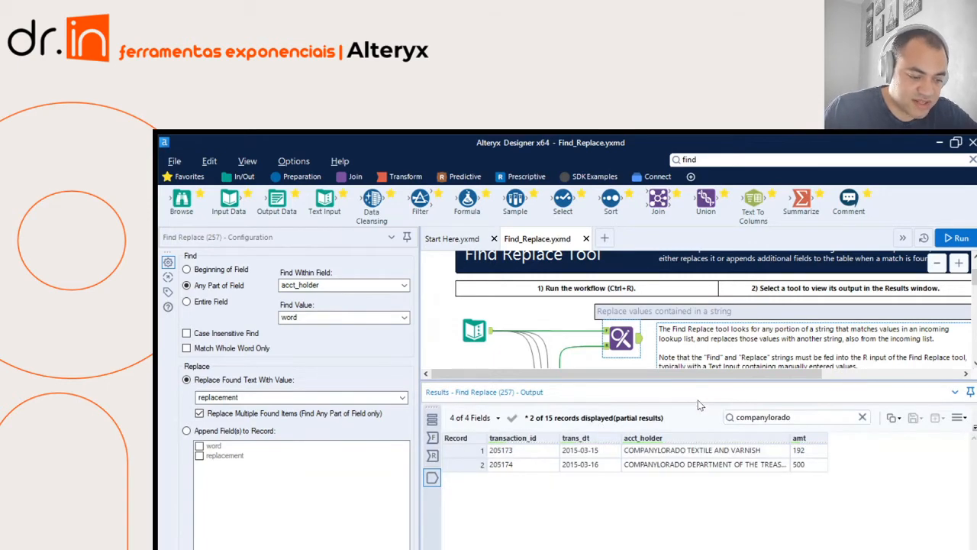
left_click(463, 450)
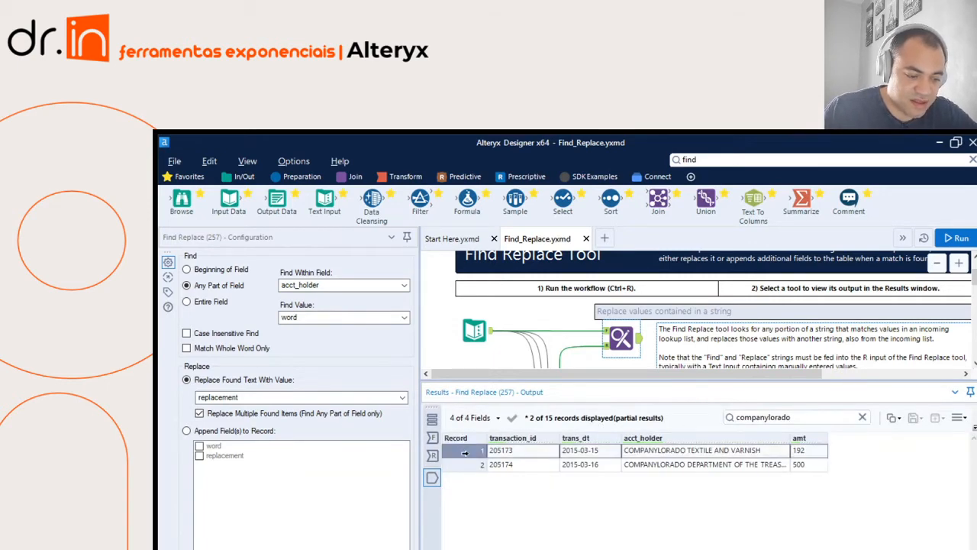
key("Down")
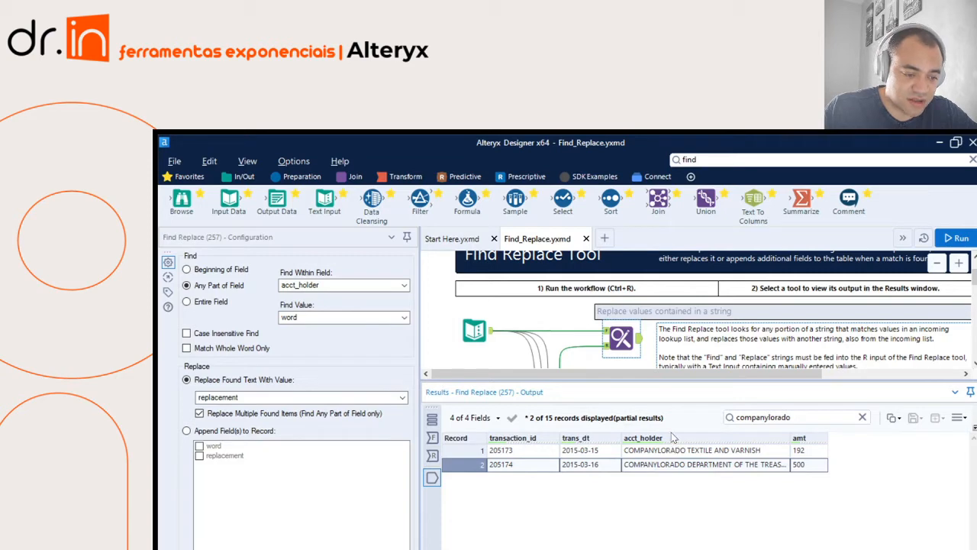
left_click(673, 449)
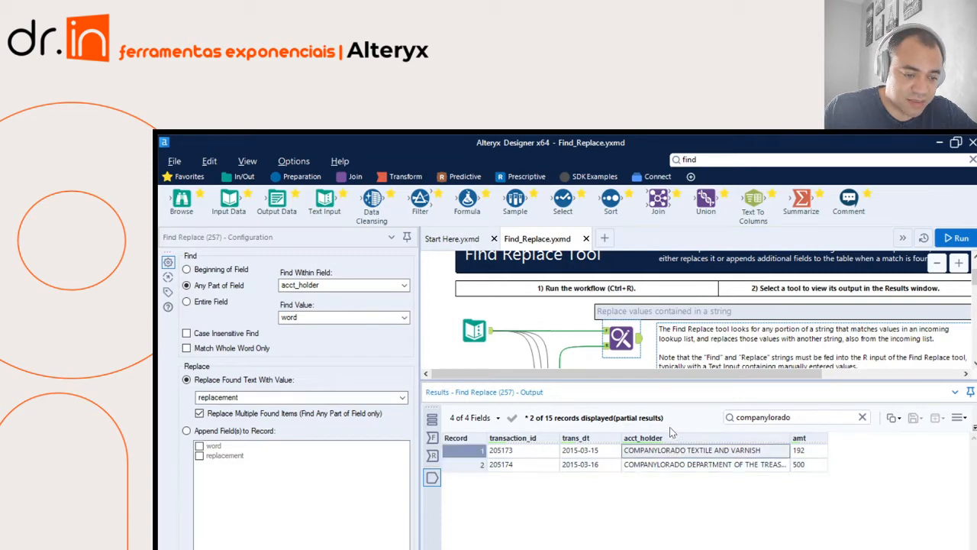
Search the Find Replace tool's target input for "colorado" and examine the original matching records.
left_click(603, 315)
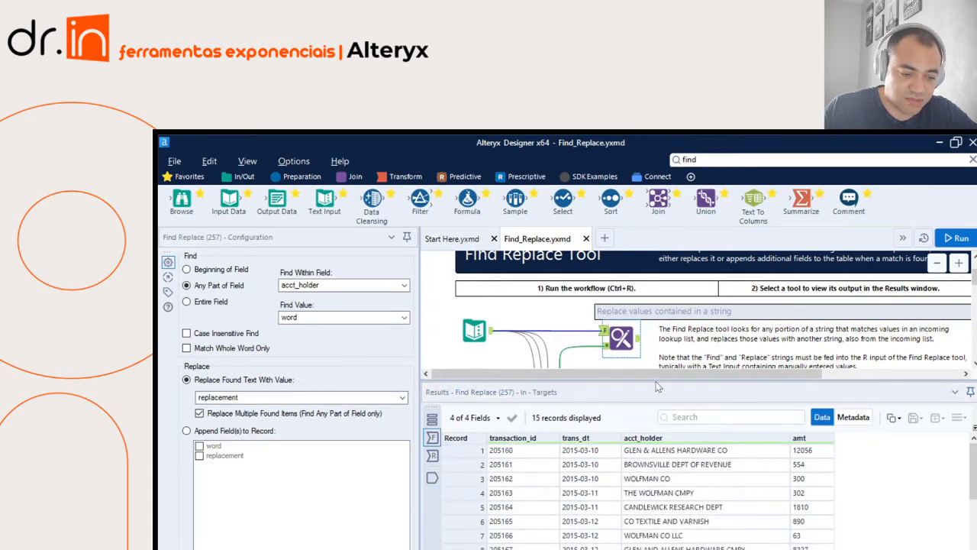
left_click(680, 405)
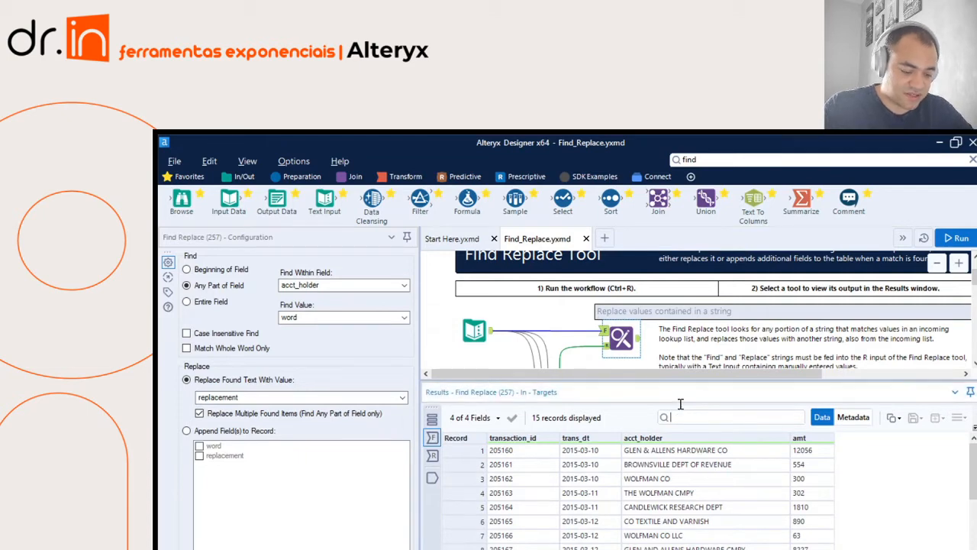
type("co")
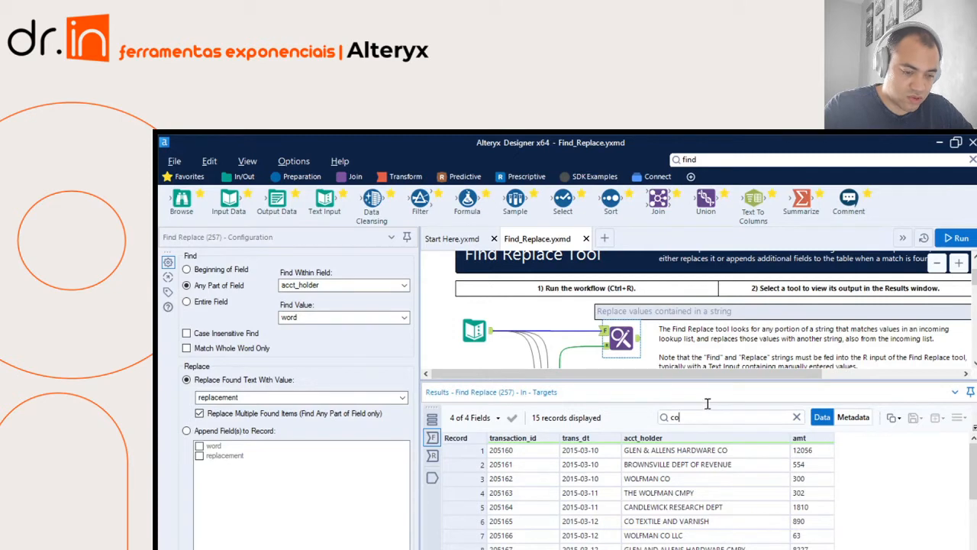
type("lorado")
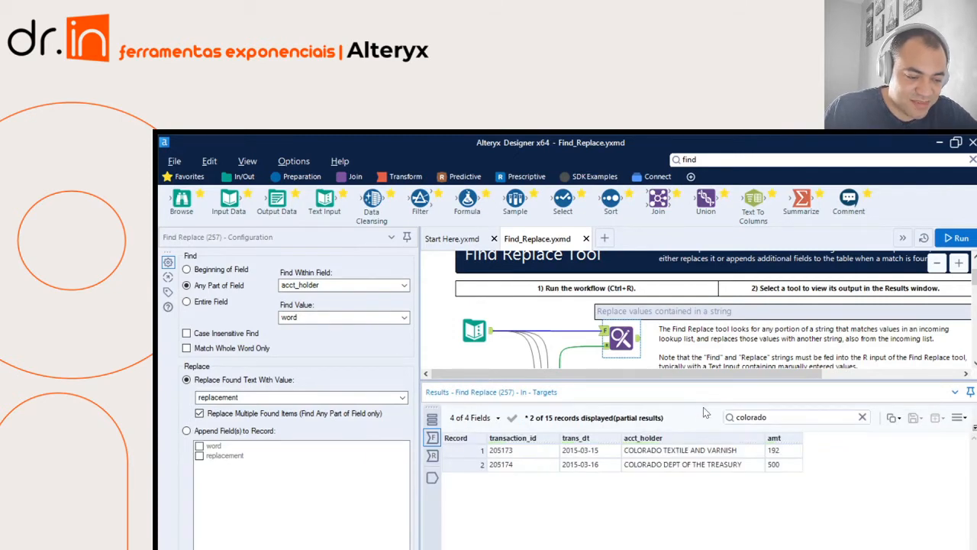
left_click(462, 448)
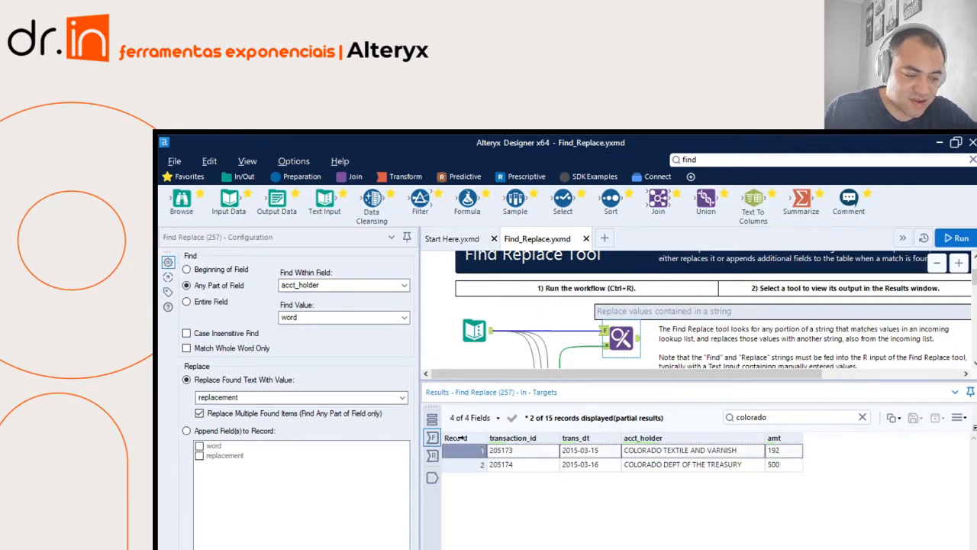
key("Down")
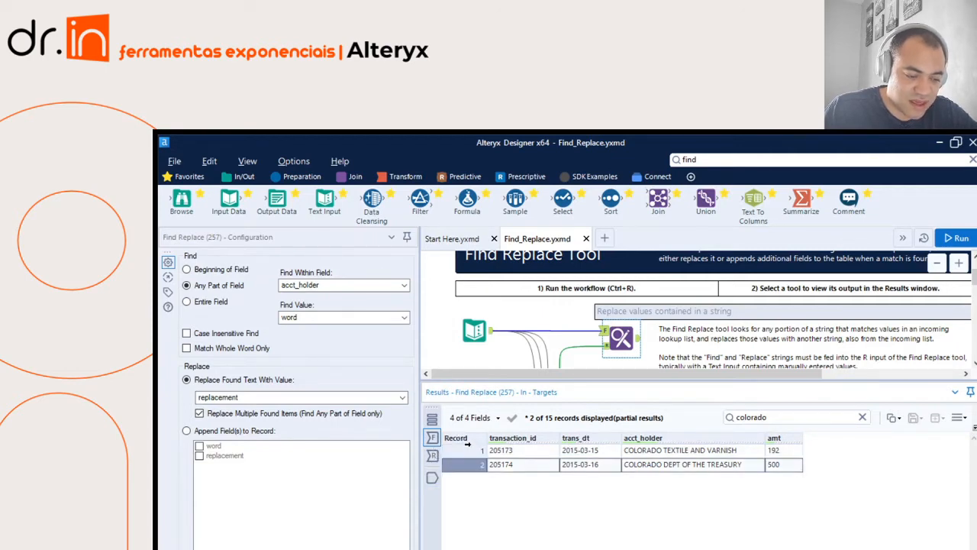
left_click(470, 449)
left_click(471, 461)
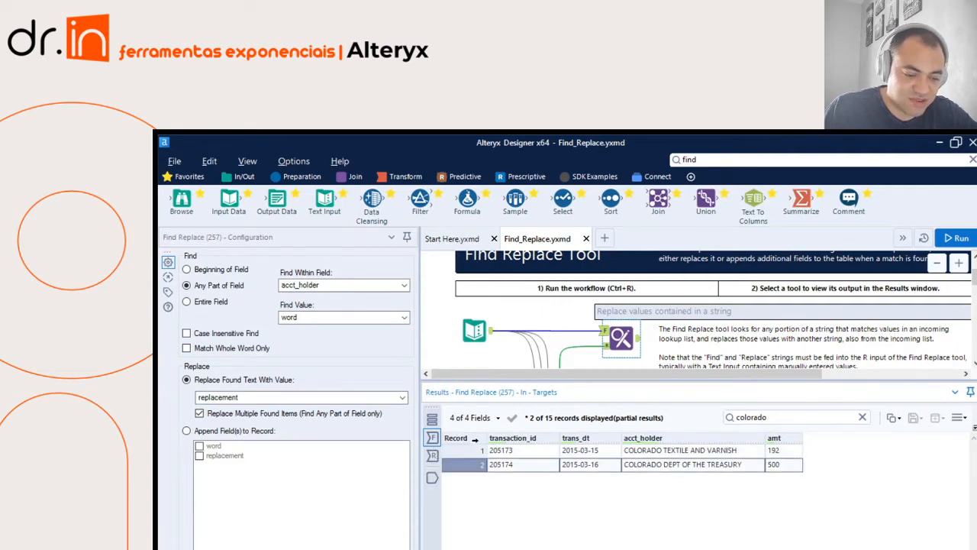
left_click(473, 450)
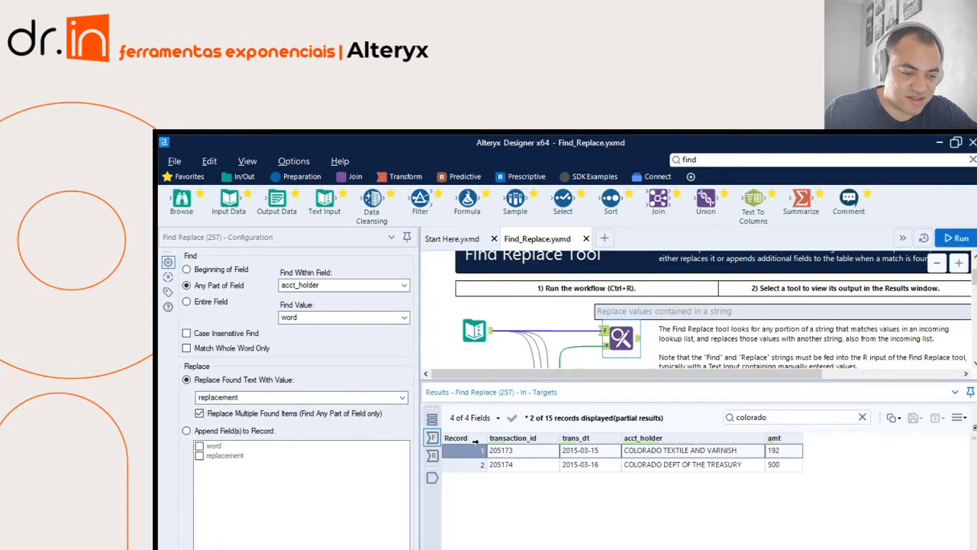
Search the same tool's output for "companylorado" again and check the first record's acct_holder against the original.
left_click(633, 320)
left_click(678, 405)
type("companylorado")
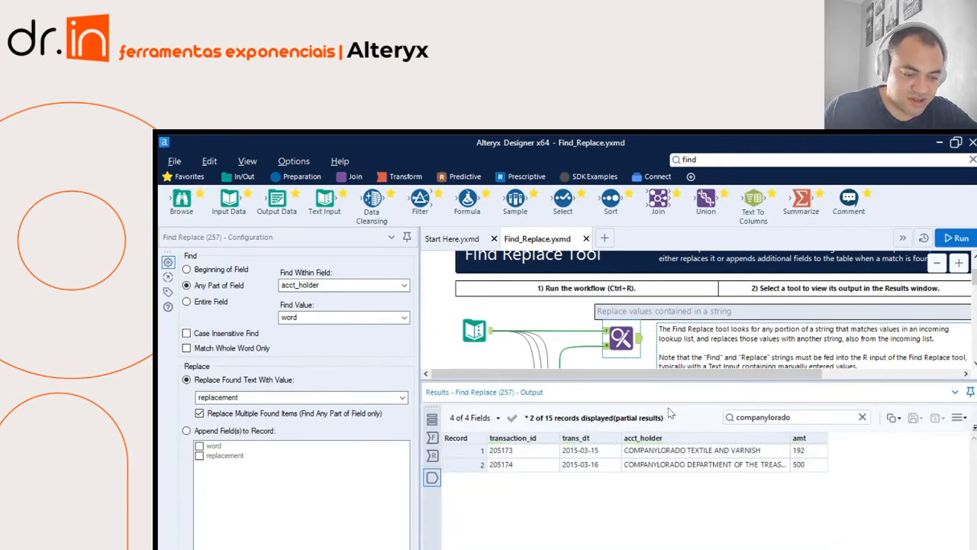
left_click(624, 450)
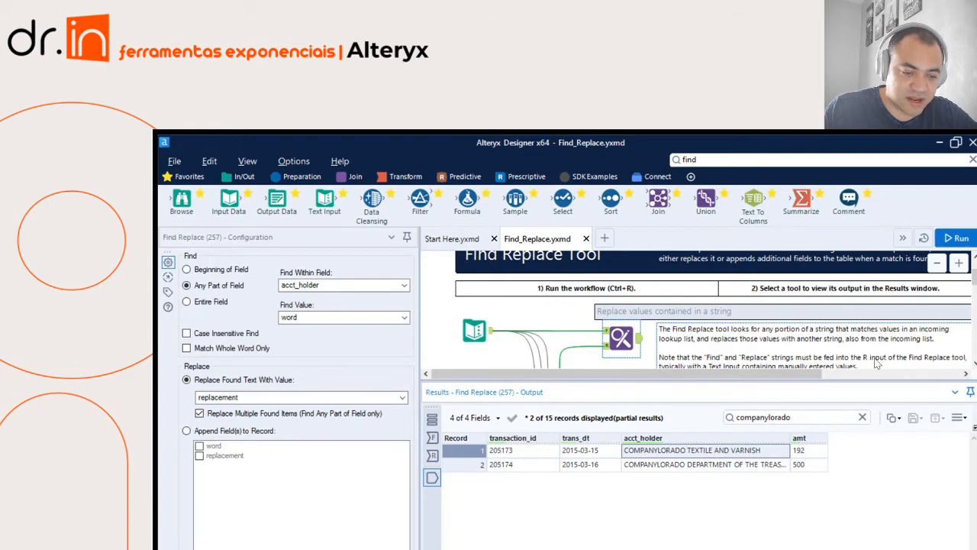
Compare the Match Whole Word Only setting of the first Find Replace tool with the one in the "Replace whole words only" example.
left_click_drag(882, 386, 885, 420)
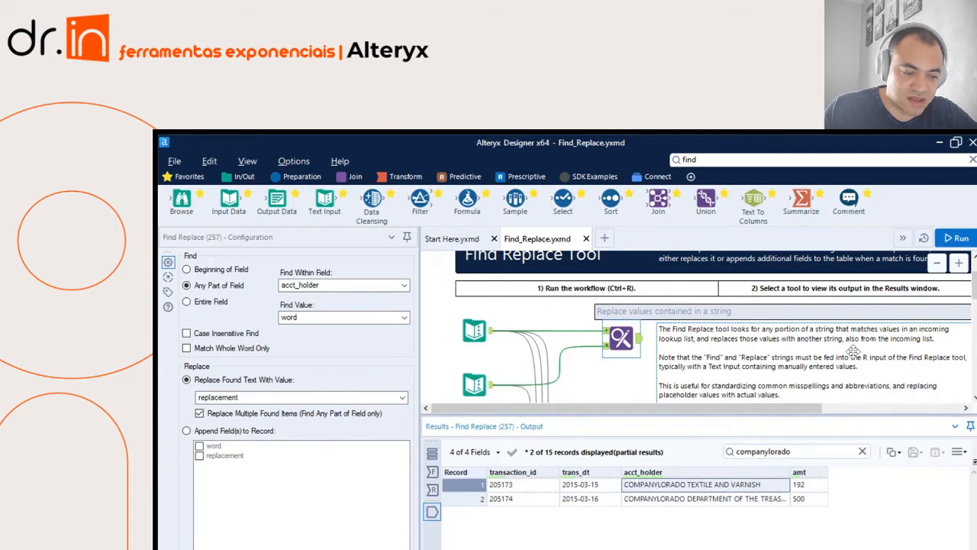
scroll(849, 348, "down", 1)
scroll(849, 348, "down", 3)
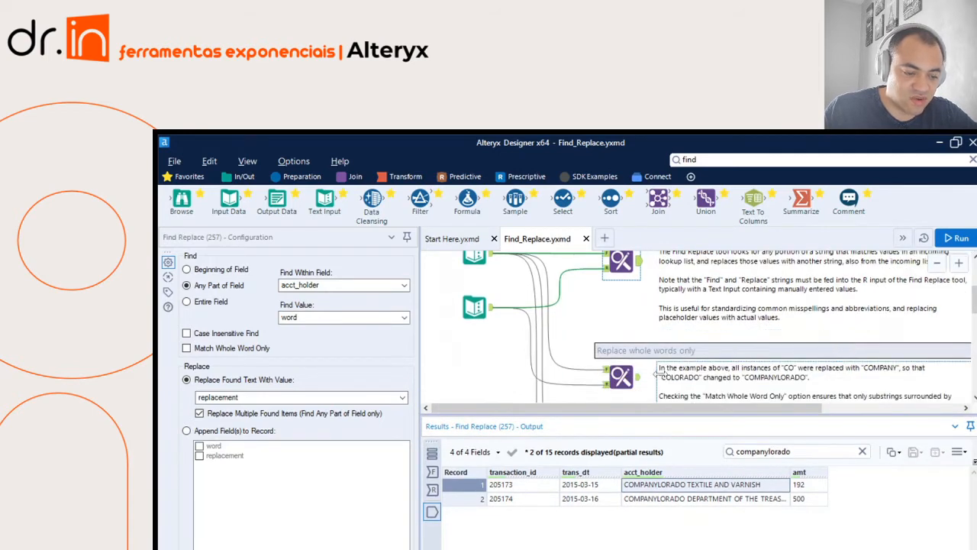
left_click(623, 374)
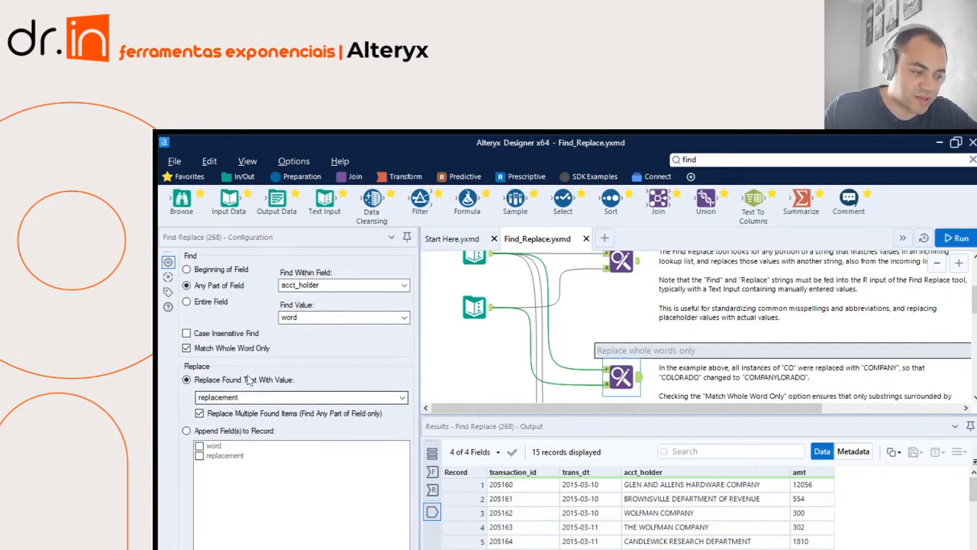
left_click(621, 259)
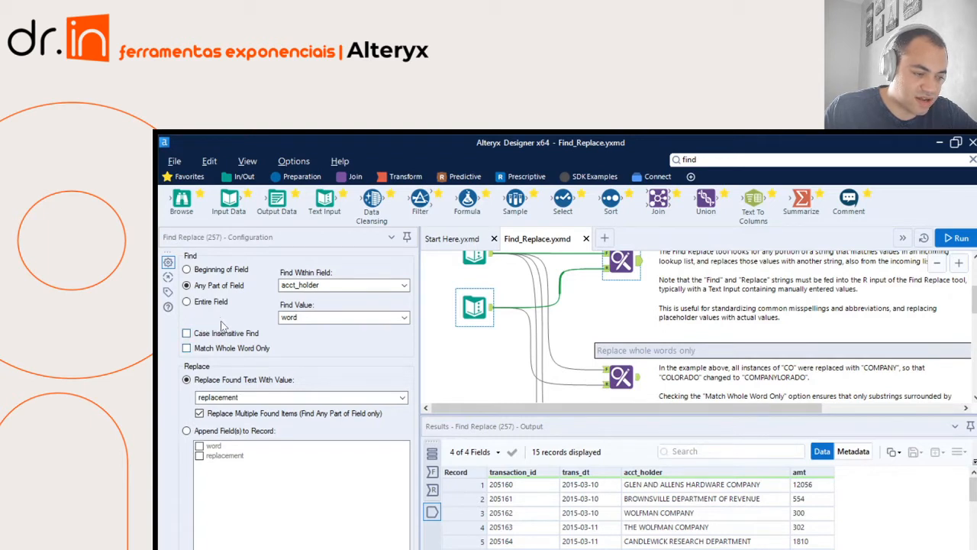
left_click(624, 368)
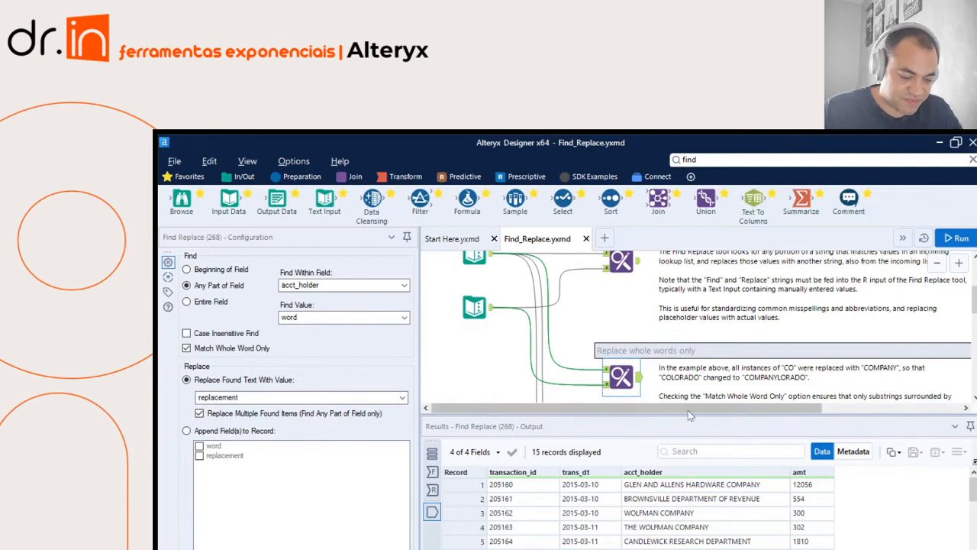
Search the whole-words Find Replace tool's output for "colorado" and check acct_holder in both matching records.
left_click(704, 431)
type("col")
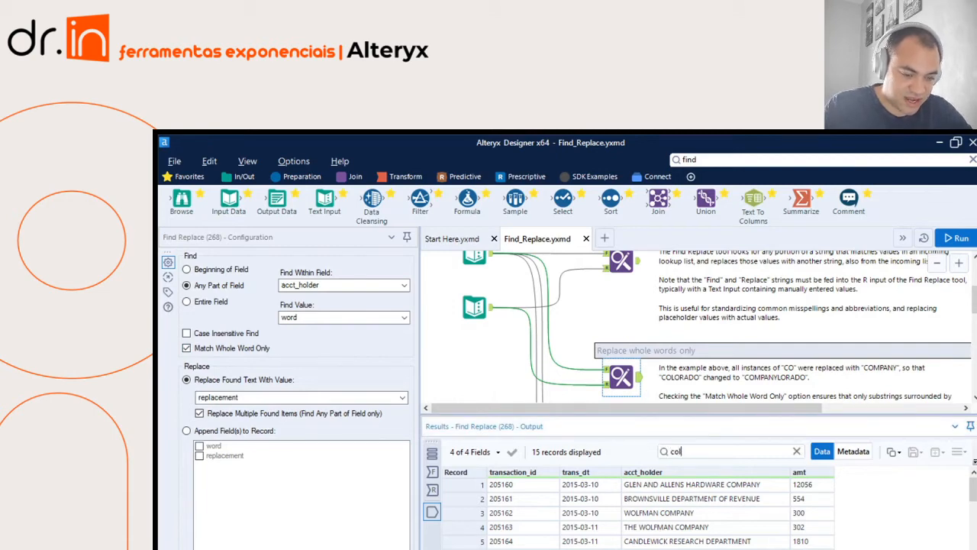
type("orado")
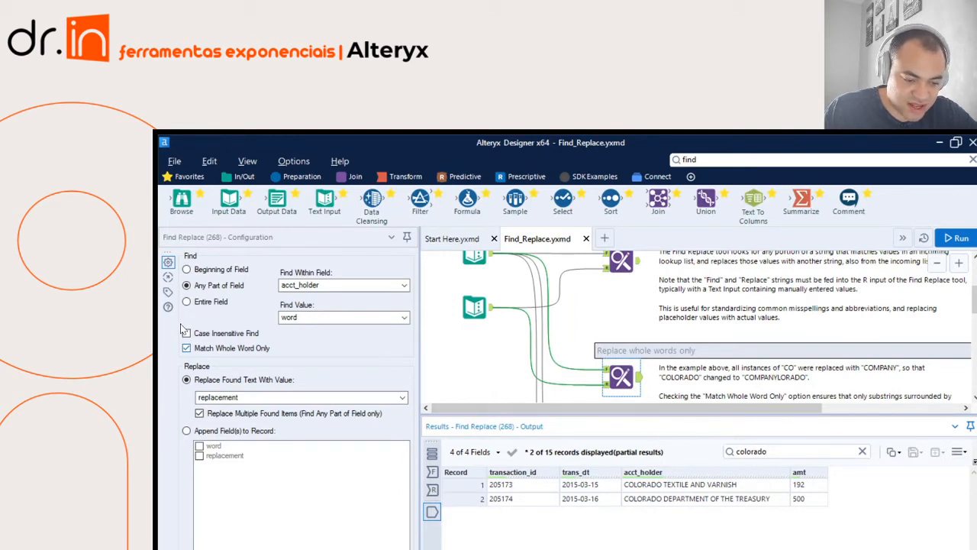
left_click(650, 482)
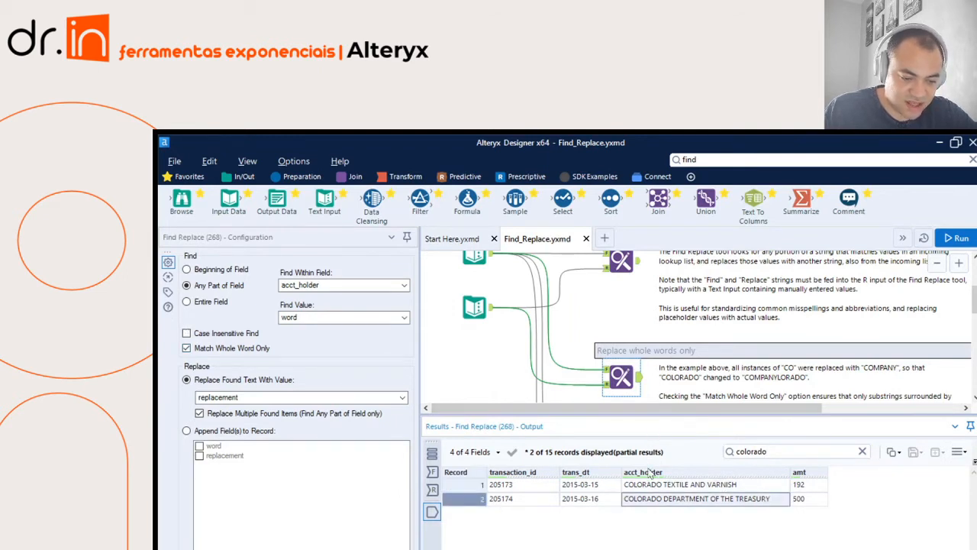
left_click(640, 498)
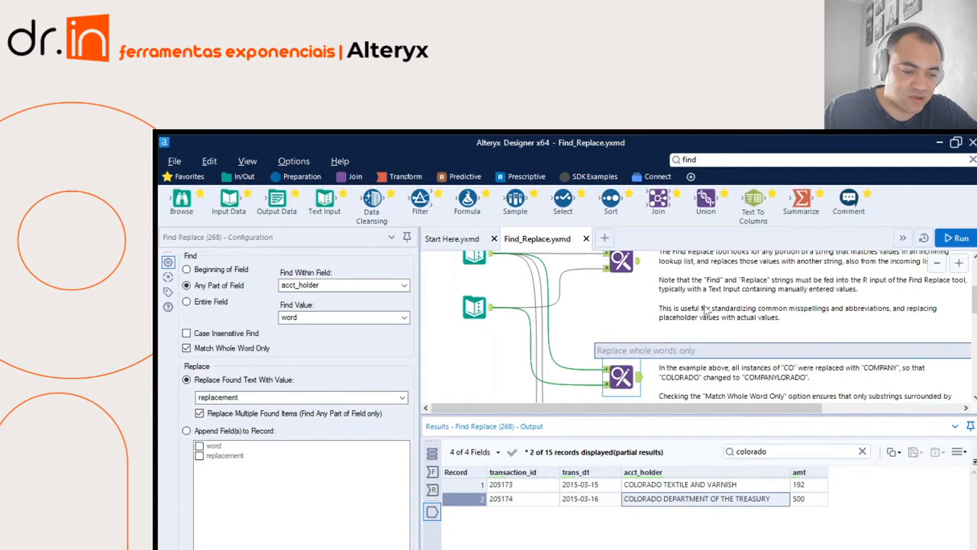
In the "Replace values at the start of a string" example, inspect record 4 of the target input and the THE entry in the source lookup.
scroll(706, 309, "down", 4)
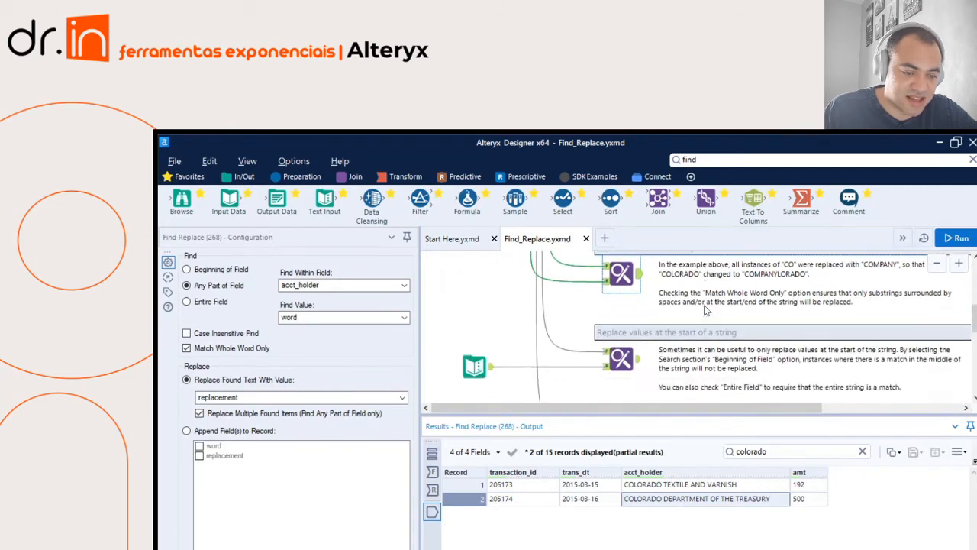
scroll(706, 309, "down", 1)
left_click(624, 330)
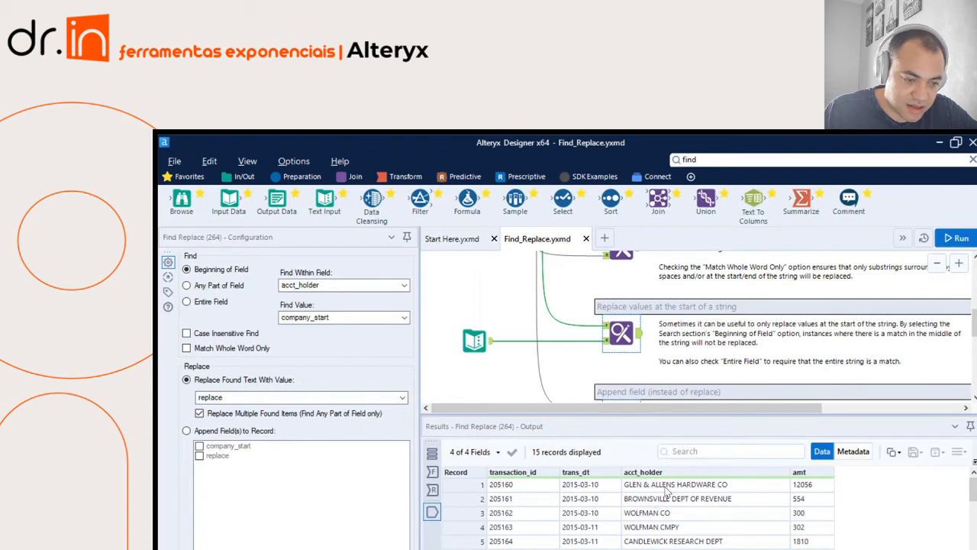
left_click(605, 326)
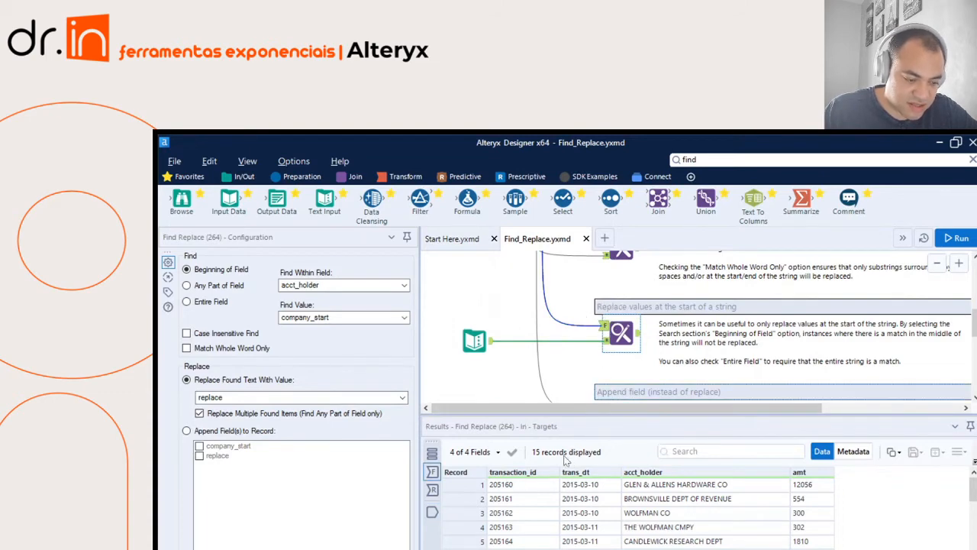
left_click(482, 526)
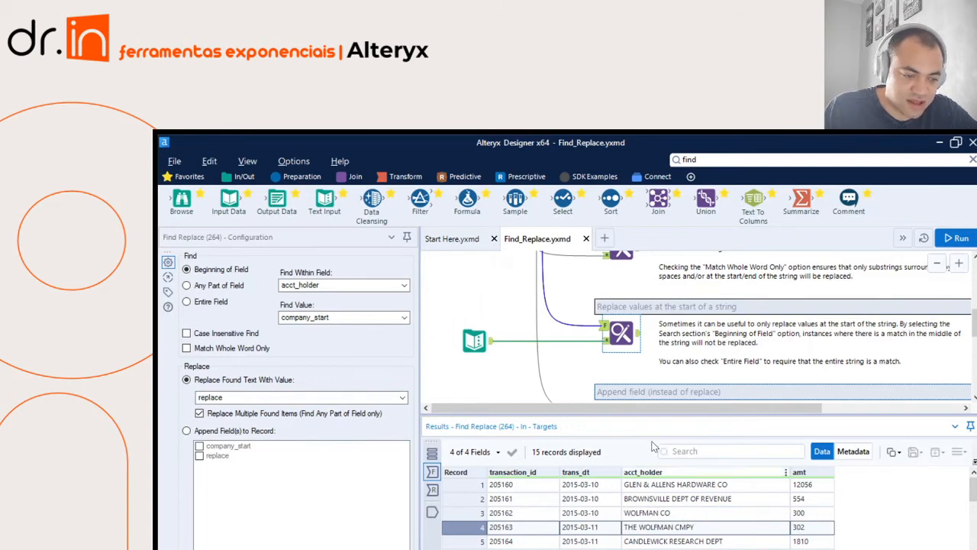
left_click(602, 340)
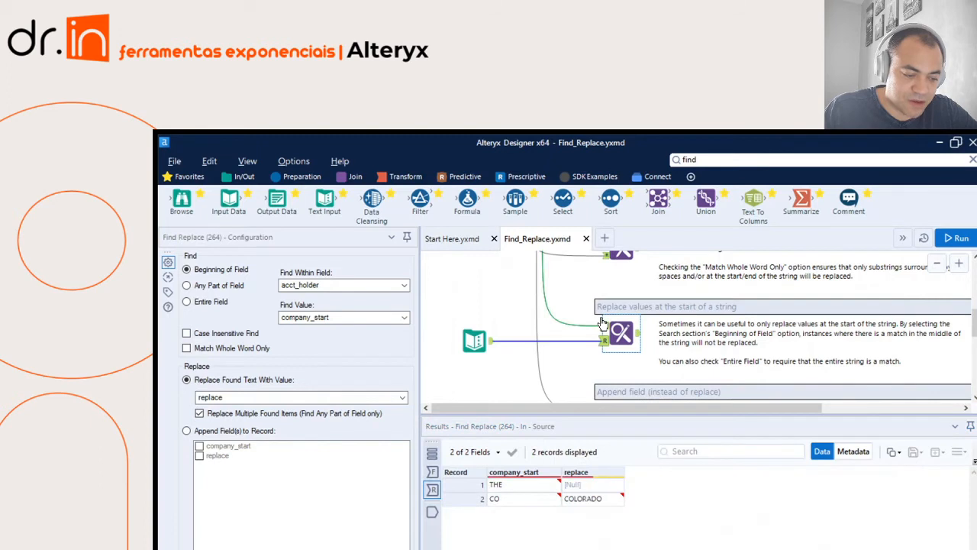
left_click(494, 465)
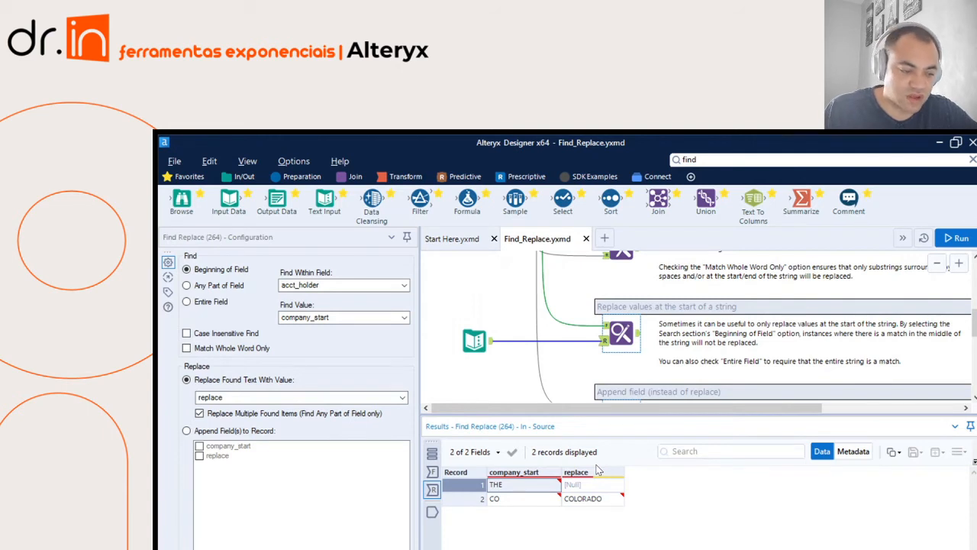
In the start-of-string example, check the CO entry's replacement in the source lookup and compare record 4 between the output and target input.
left_click(533, 495)
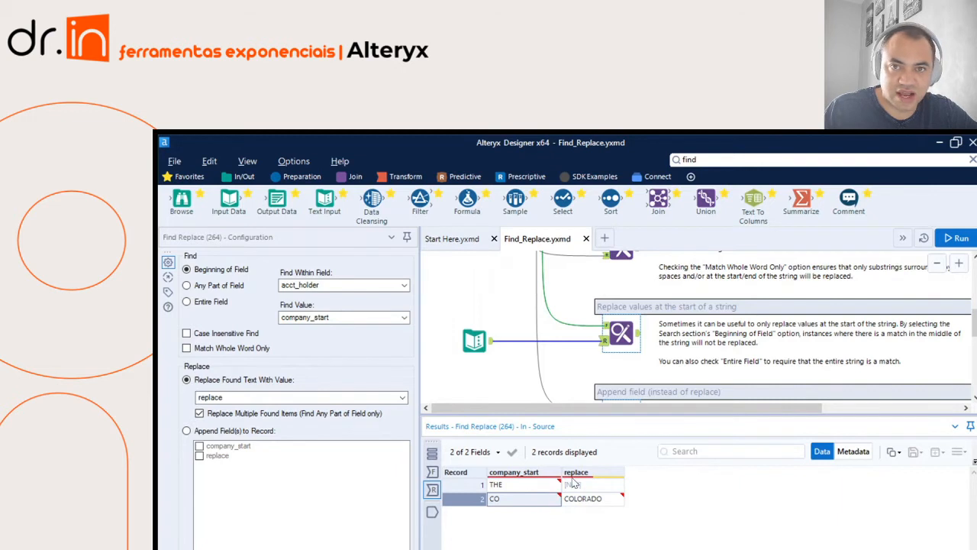
key("Right")
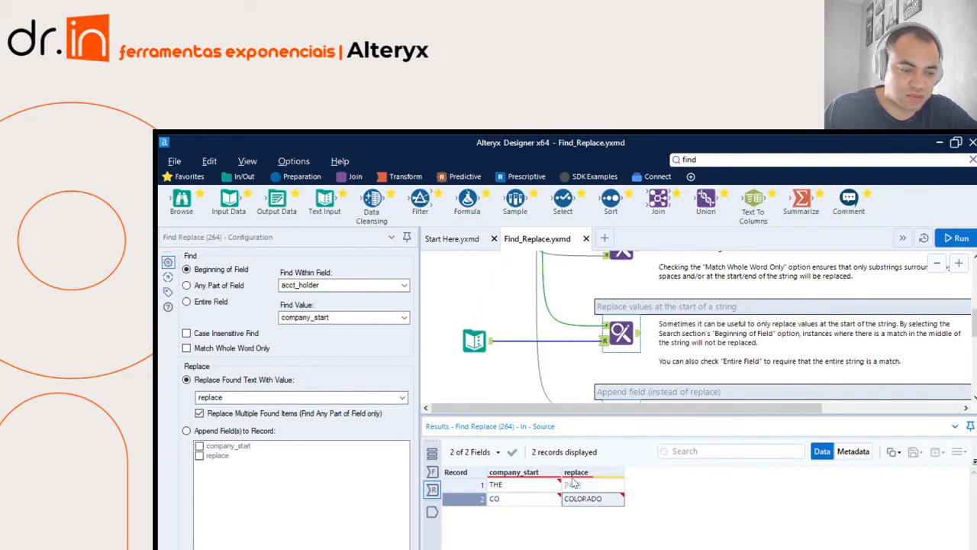
left_click(634, 315)
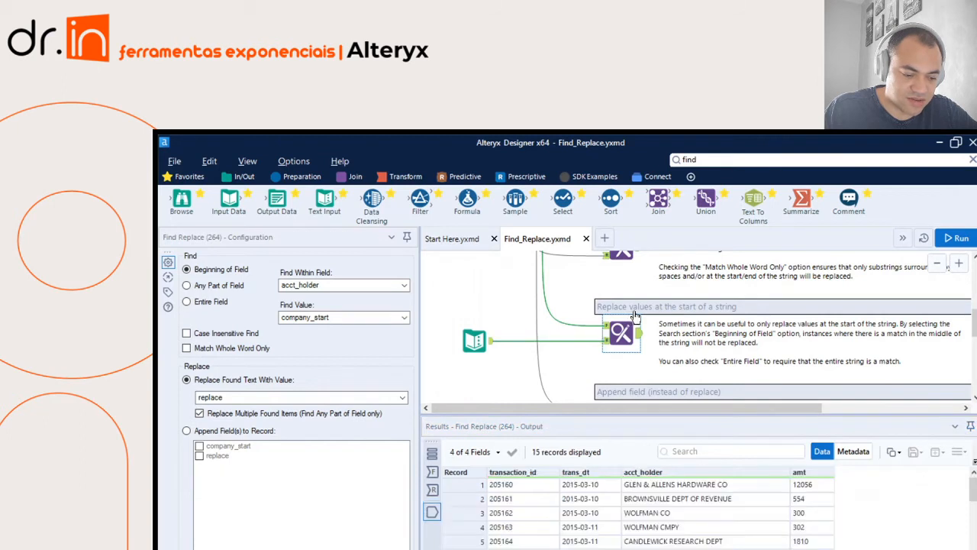
left_click(481, 525)
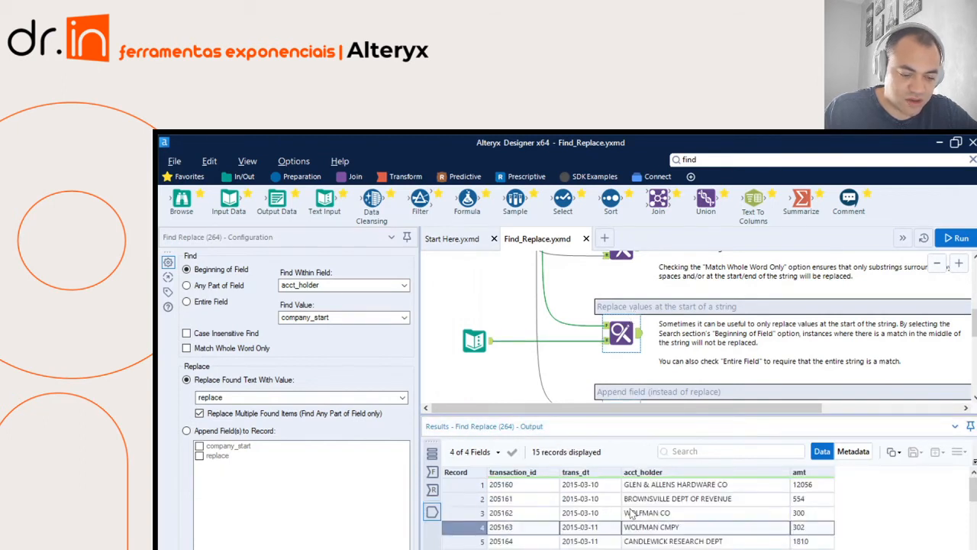
left_click(604, 317)
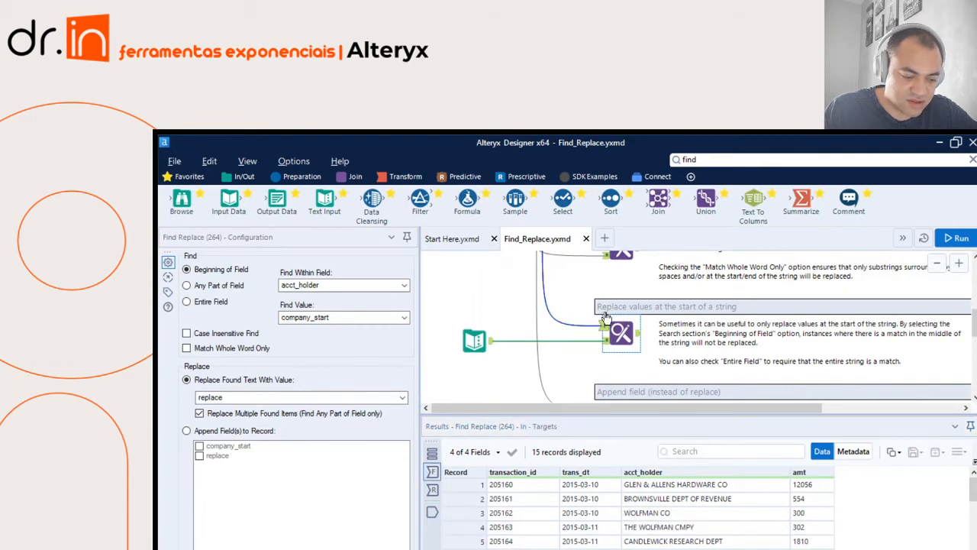
left_click(481, 523)
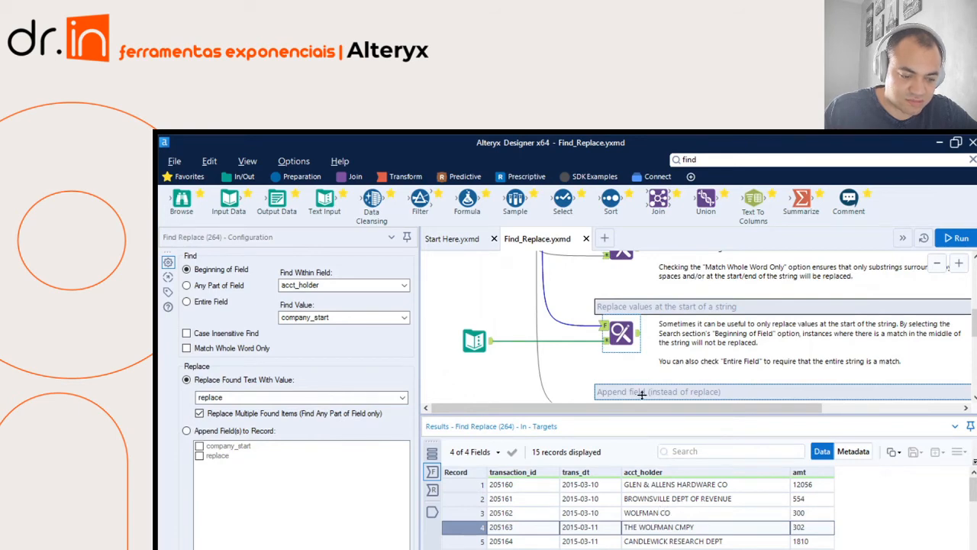
Compare record 3's acct_holder in the target input and the output against the CO entry of the source lookup.
left_click(640, 333)
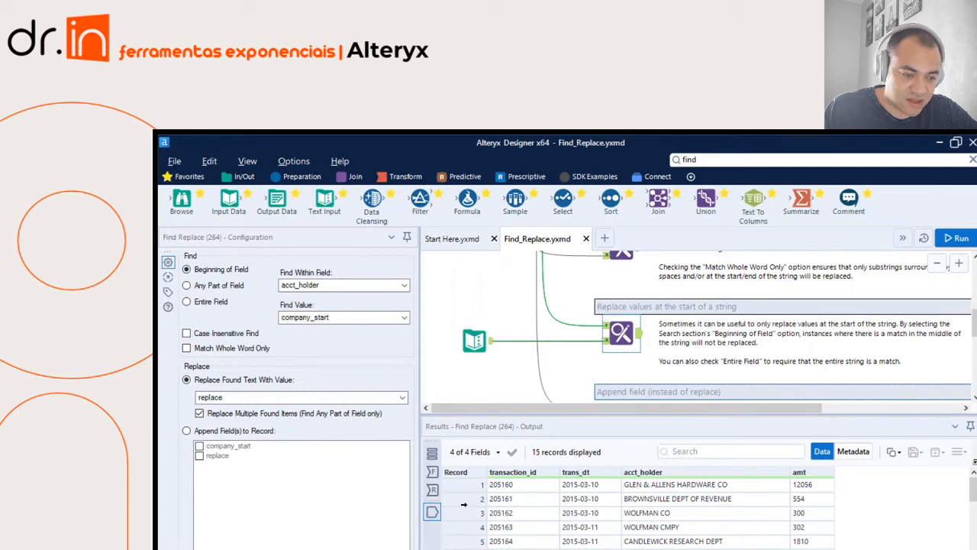
left_click(592, 322)
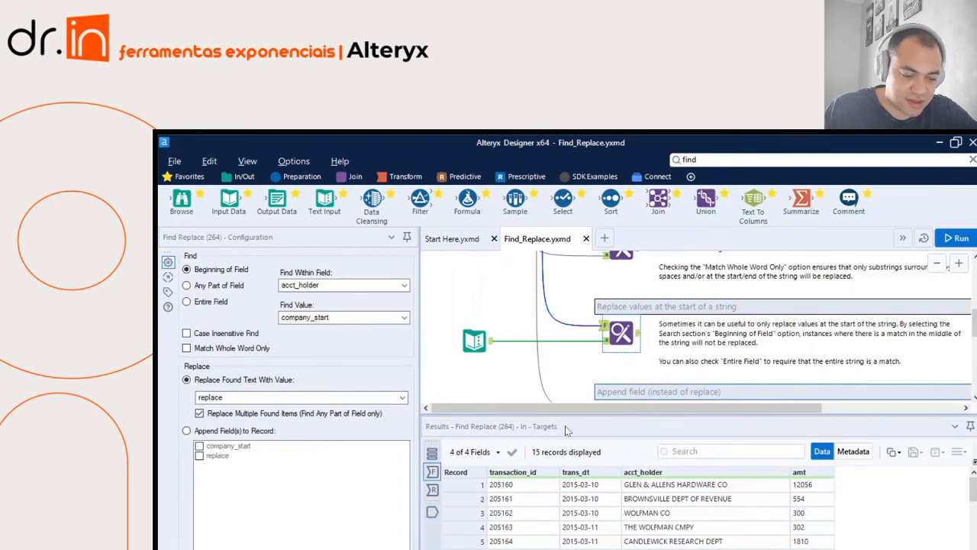
left_click(611, 512)
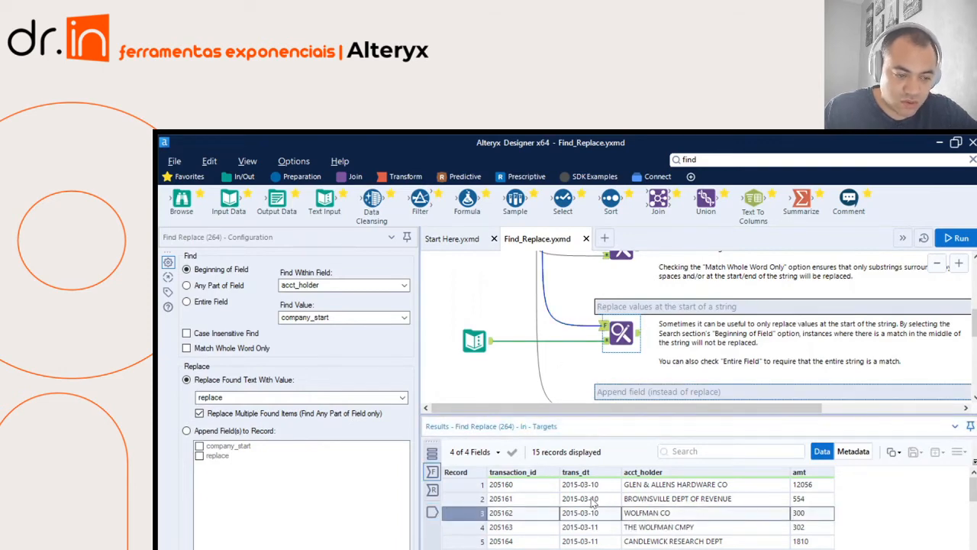
left_click(602, 340)
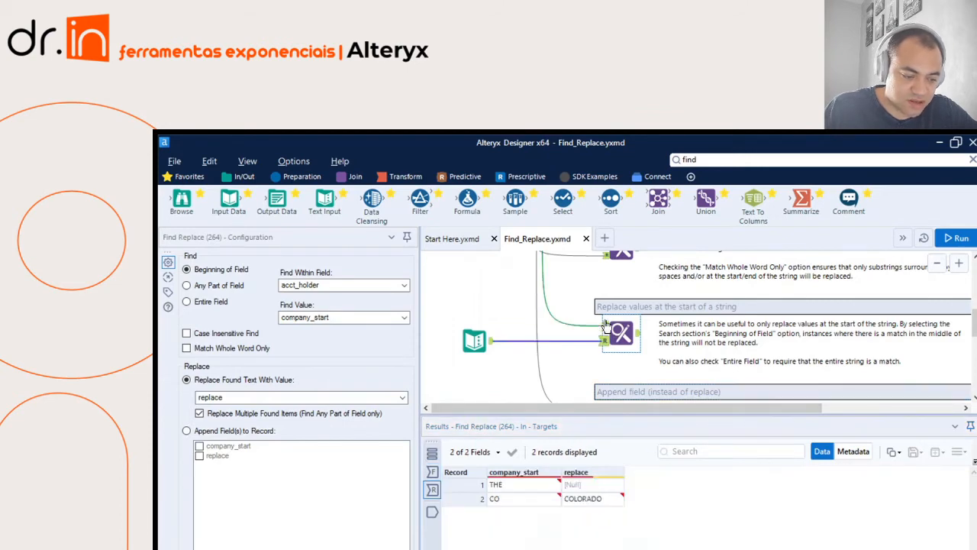
left_click(517, 475)
left_click(581, 477)
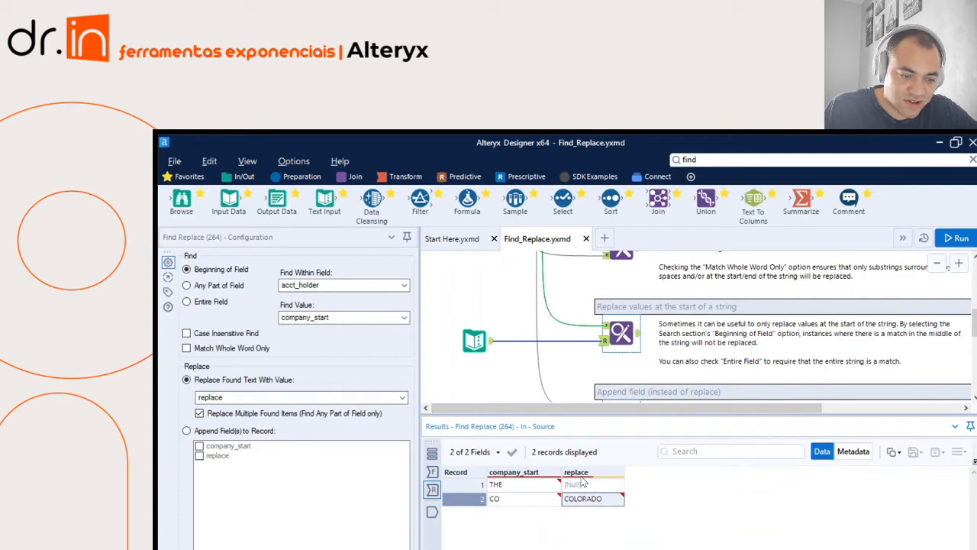
left_click(632, 329)
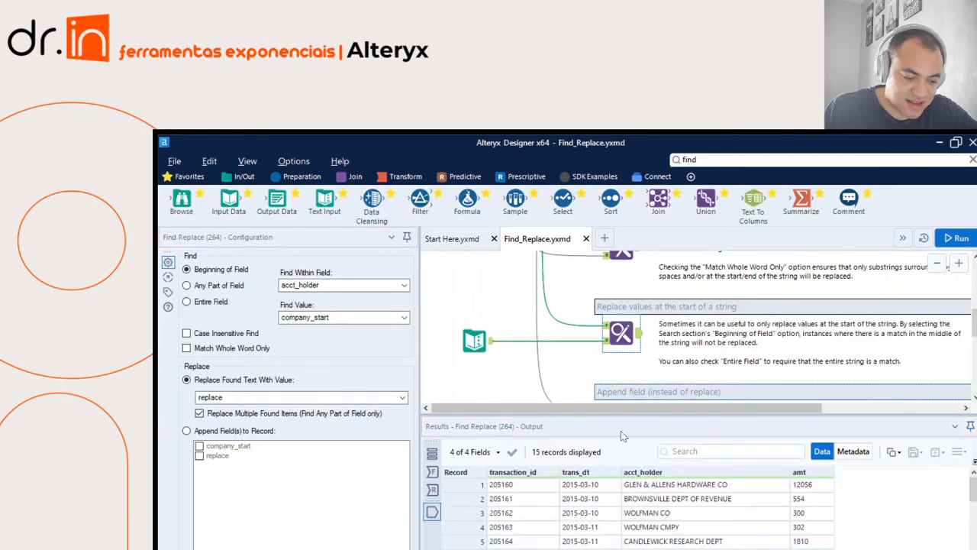
left_click(486, 507)
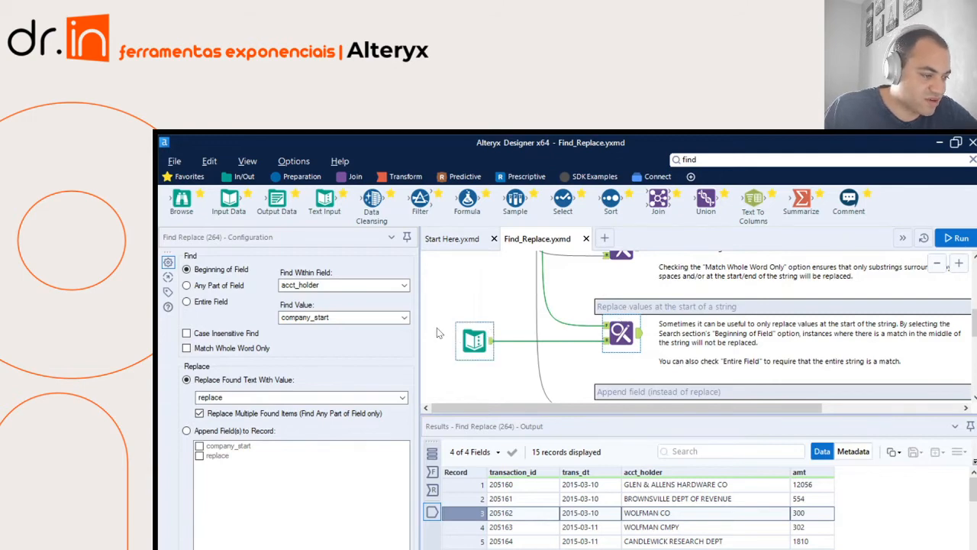
Try the Any Part of Field and Entire Field find modes on the start-of-string tool, and restore Beginning of Field.
left_click(186, 285)
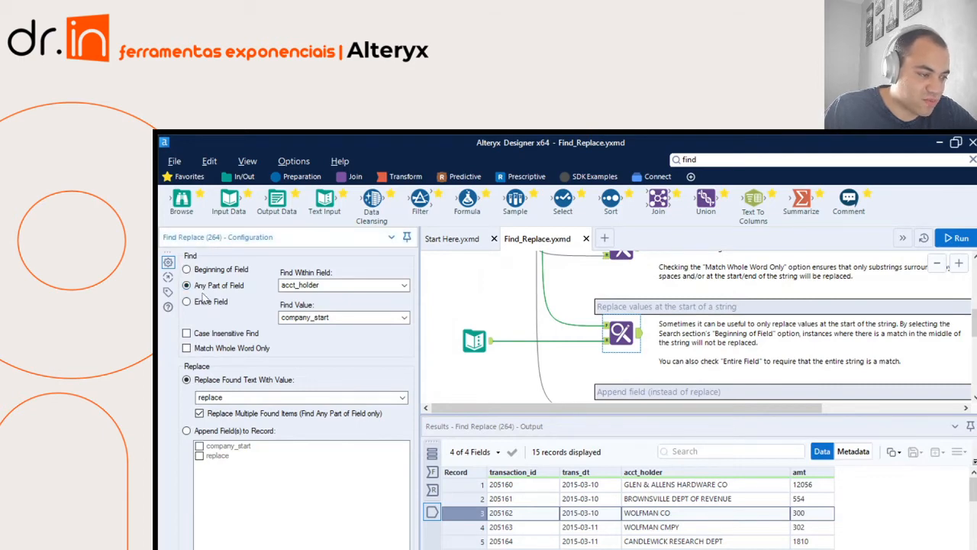
left_click(186, 269)
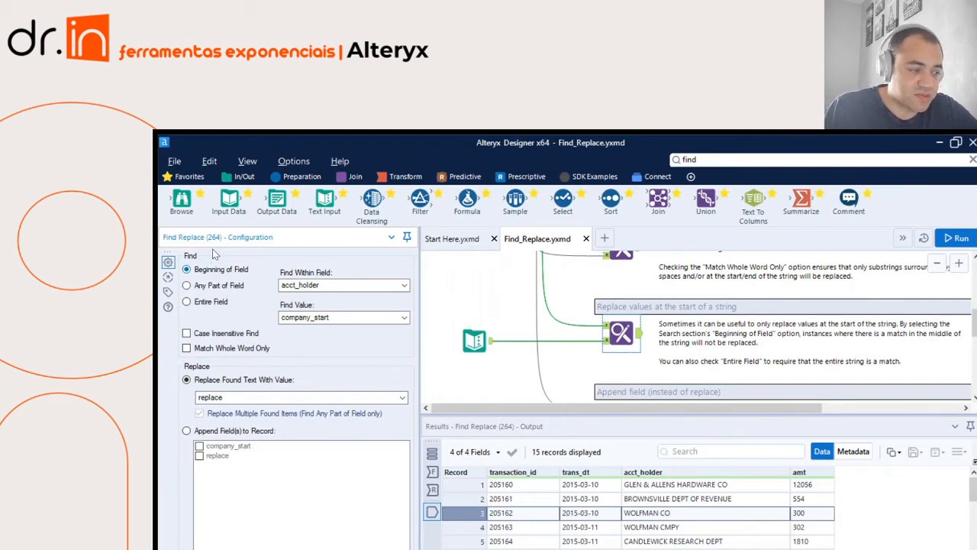
key("Down")
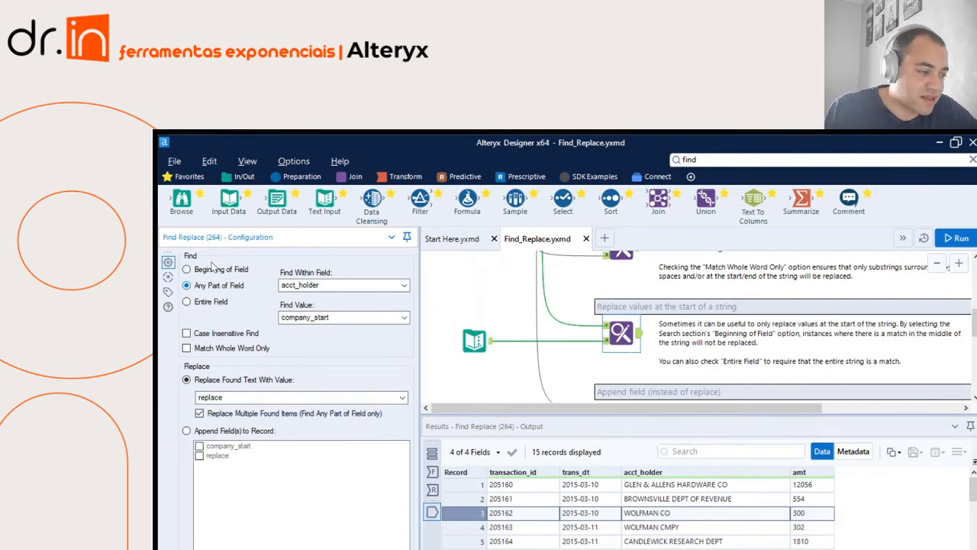
key("Down")
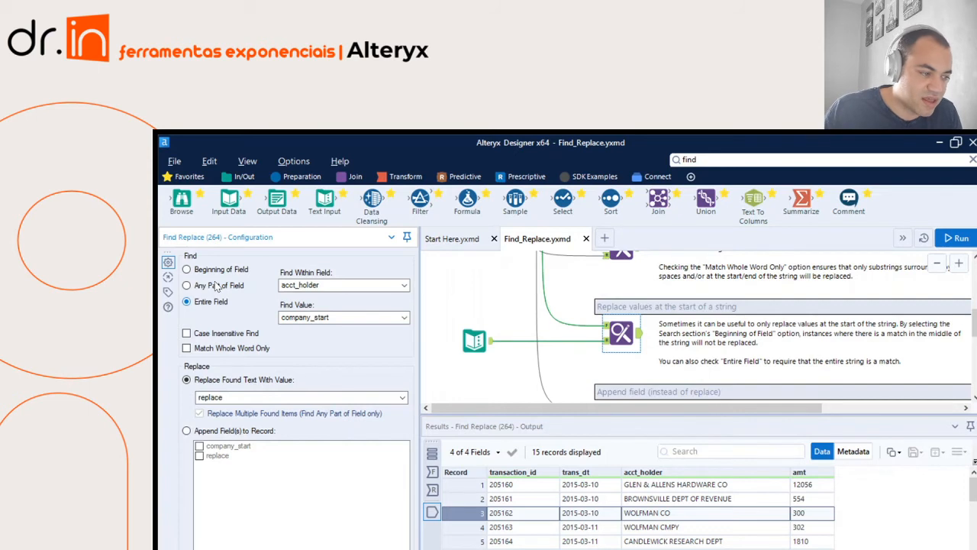
left_click(217, 285)
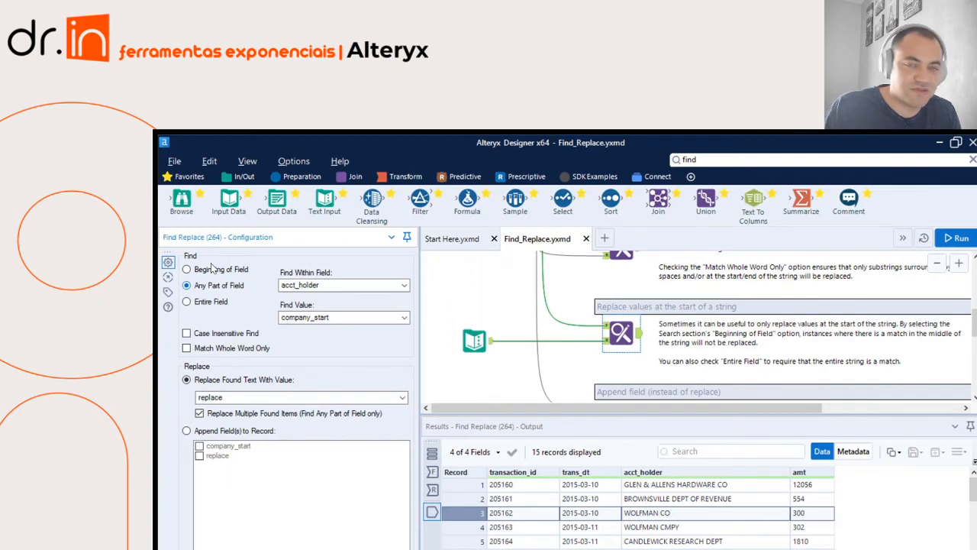
left_click(214, 267)
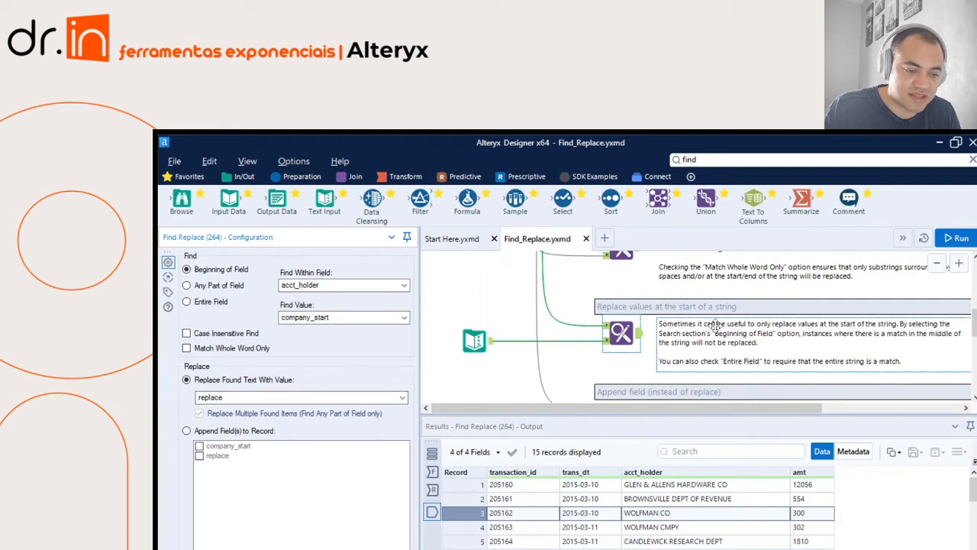
In the "Append field (instead of replace)" example, view the Find Replace tool's source lookup and read through its gov_string entries.
scroll(710, 336, "down", 3)
left_click(621, 366)
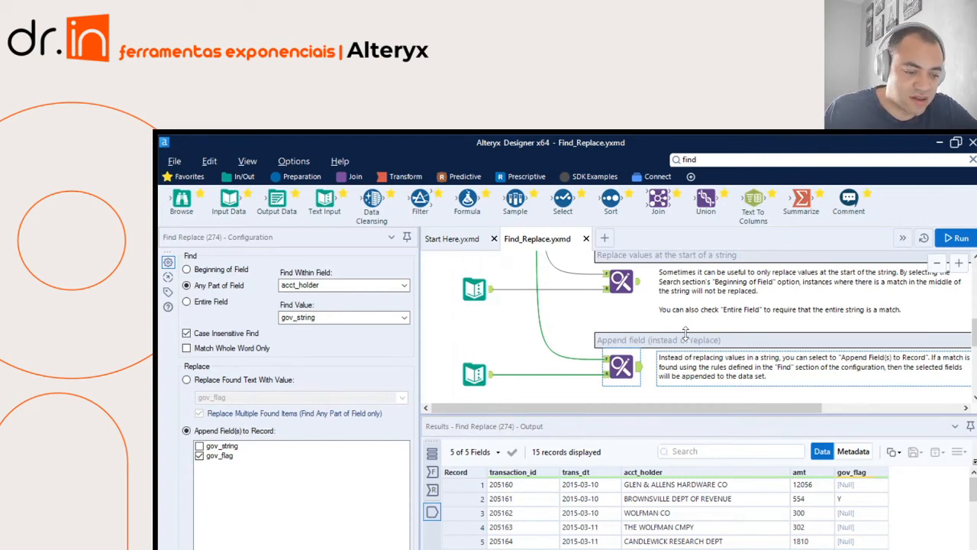
left_click(604, 373)
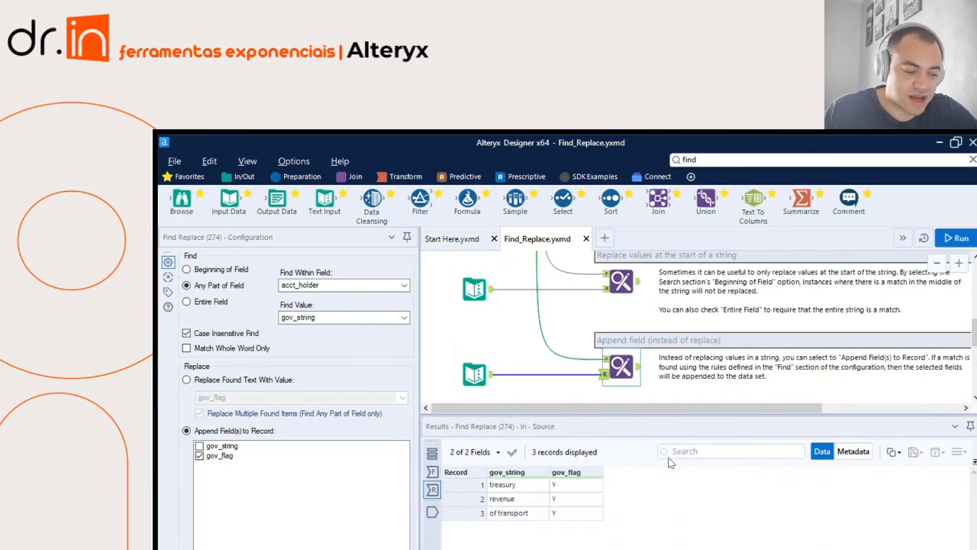
left_click(511, 456)
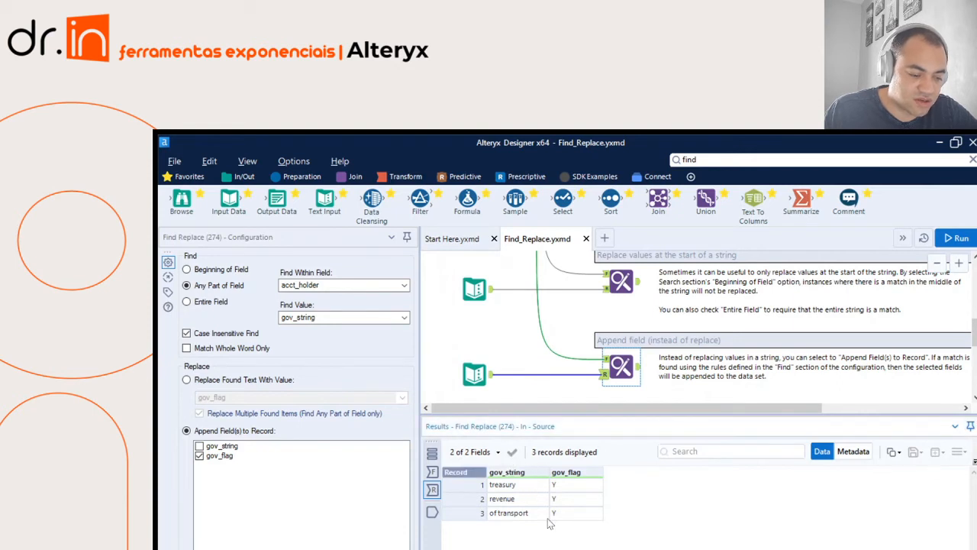
left_click(516, 468)
key("Down")
key("Down")
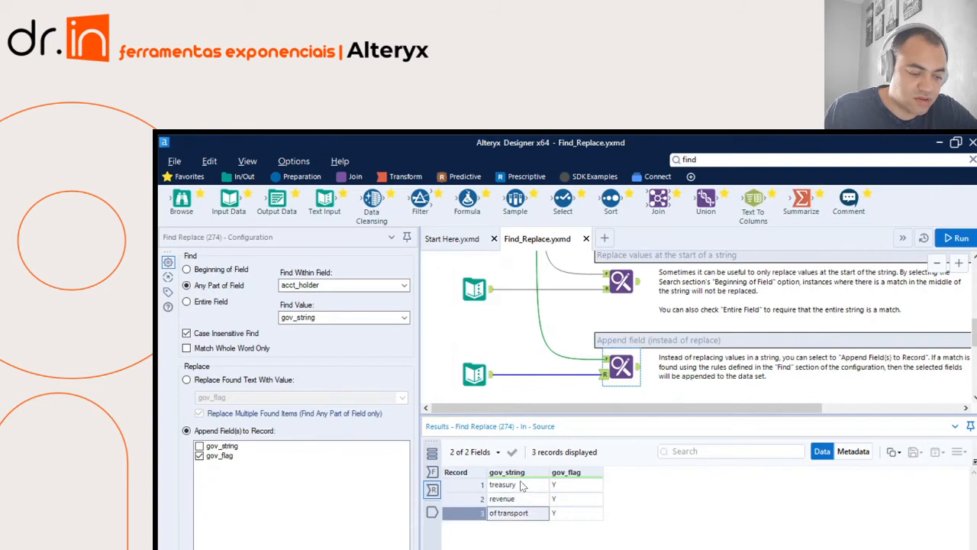
key("Up")
key("Up")
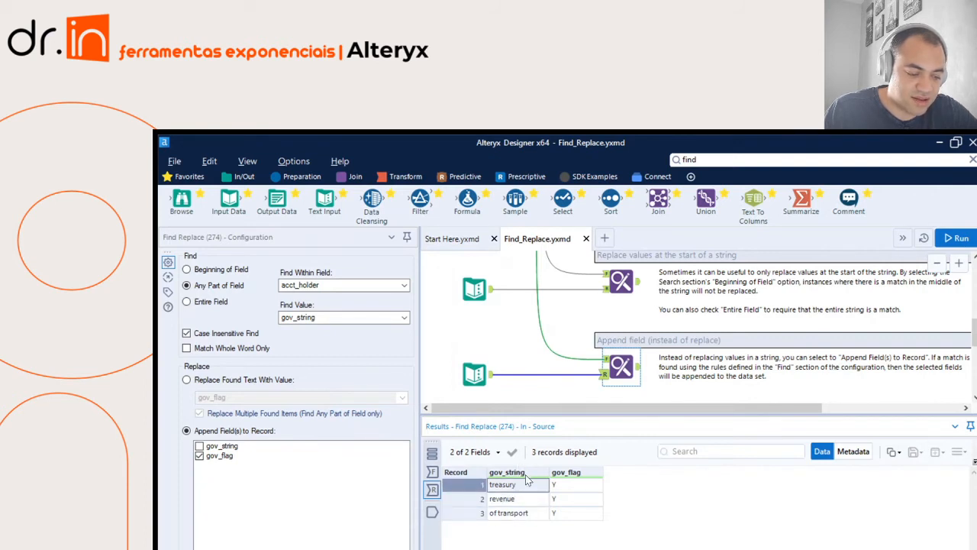
key("Down")
key("Down")
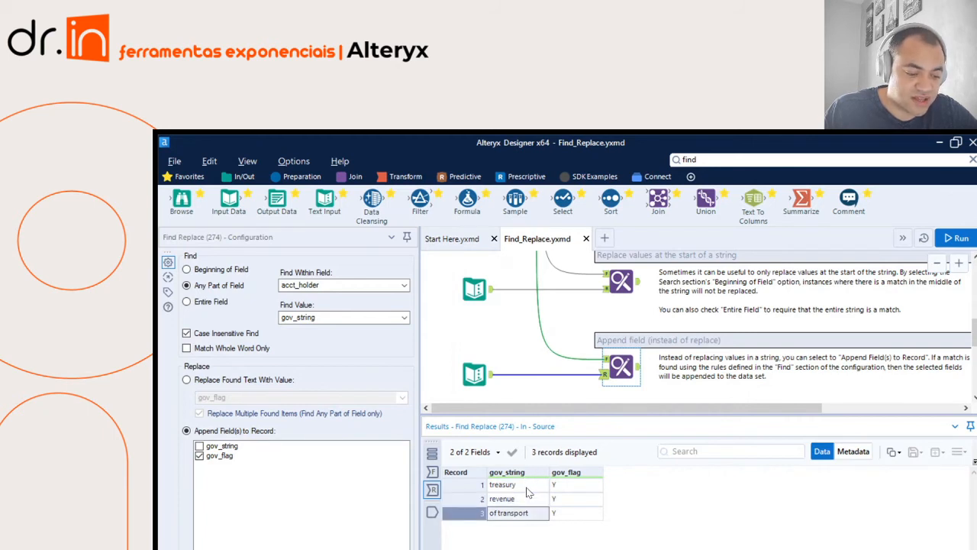
Review the gov_flag value of each source lookup record and match it to the gov_string entries.
left_click(558, 468)
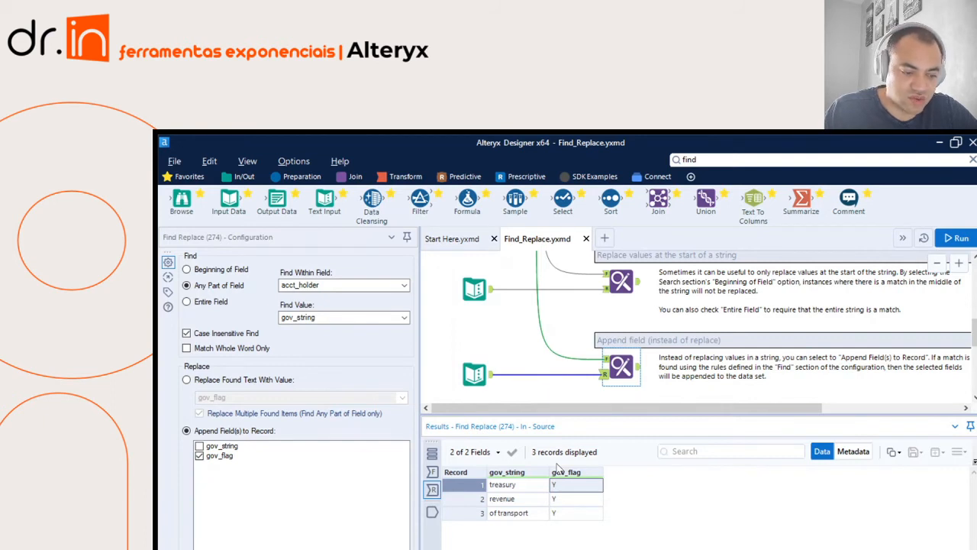
key("Down")
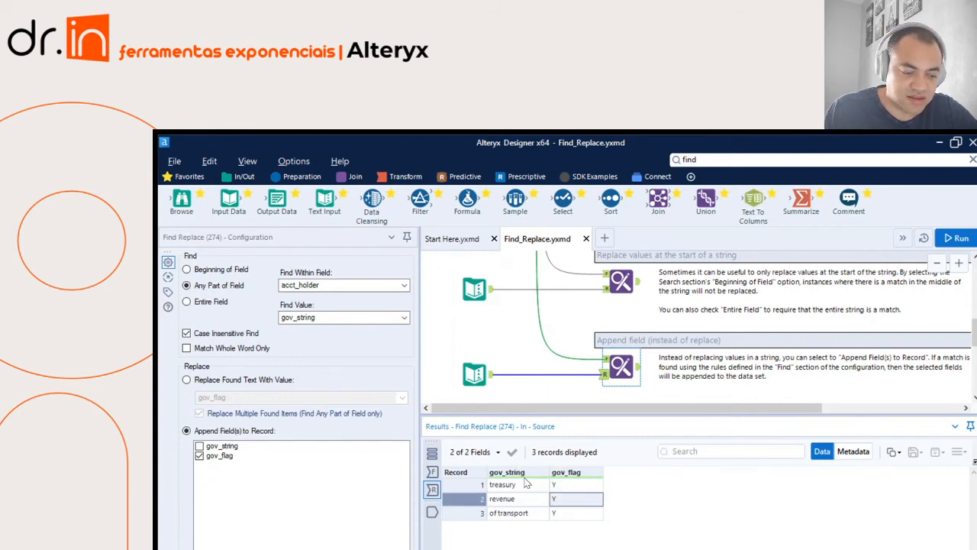
key("Down")
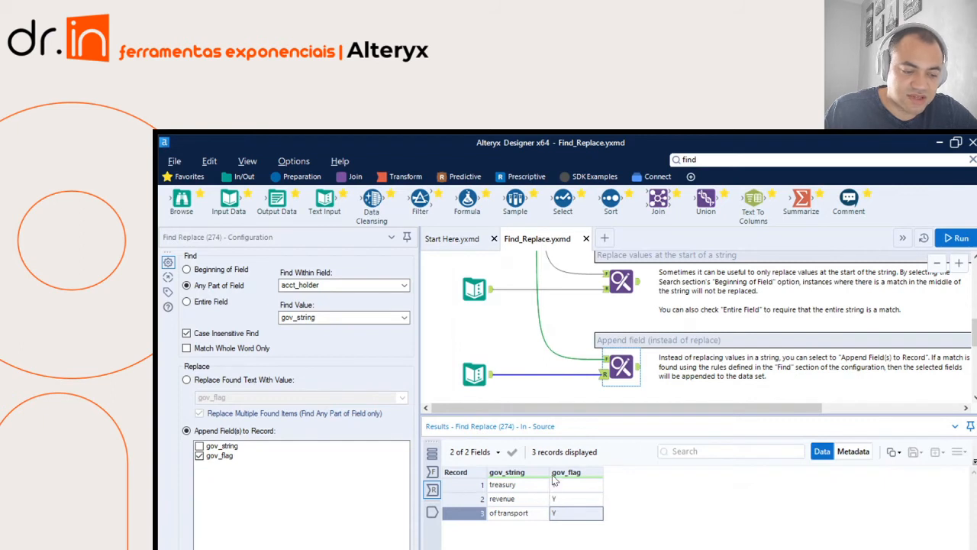
key("Up")
key("Up")
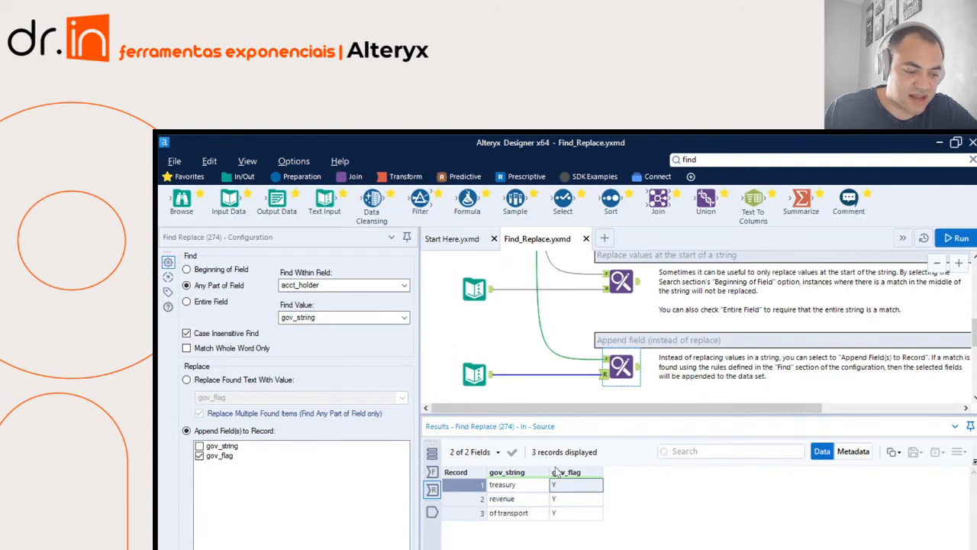
left_click(512, 484)
key("Down")
key("Down")
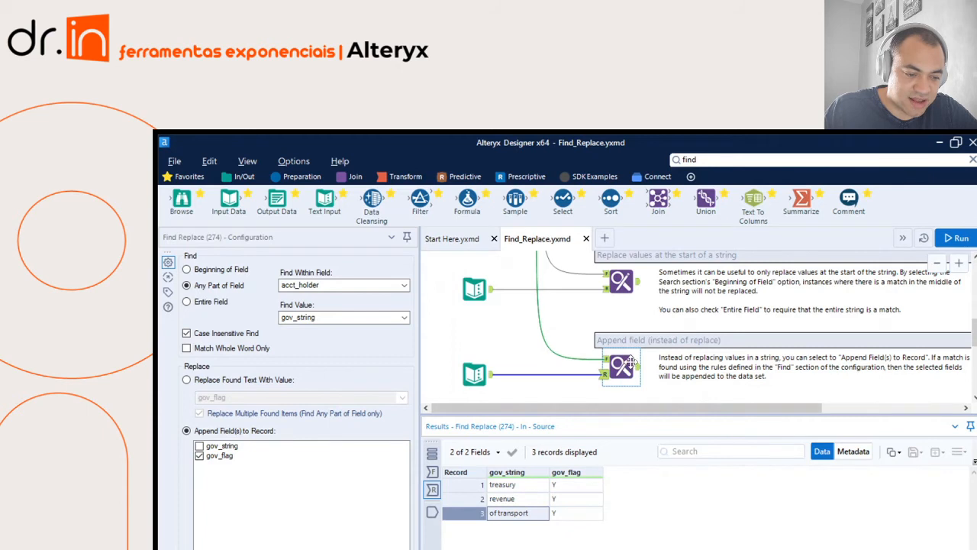
Inspect record 2's acct_holder in the append example's target input and check the gov_flag field in the source lookup.
left_click(606, 357)
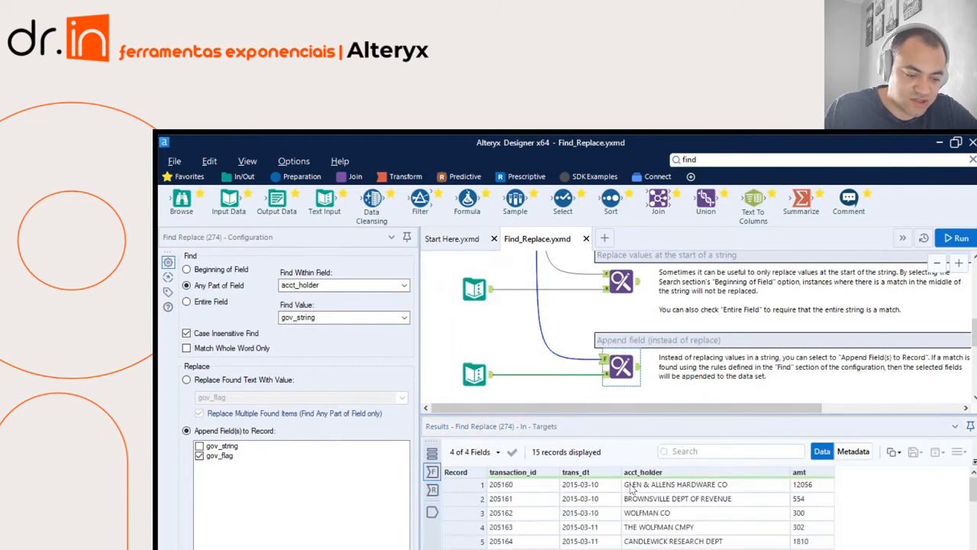
mouse_move(660, 465)
left_mouse_down()
mouse_move(672, 503)
mouse_move(668, 465)
left_mouse_up()
left_click(671, 476)
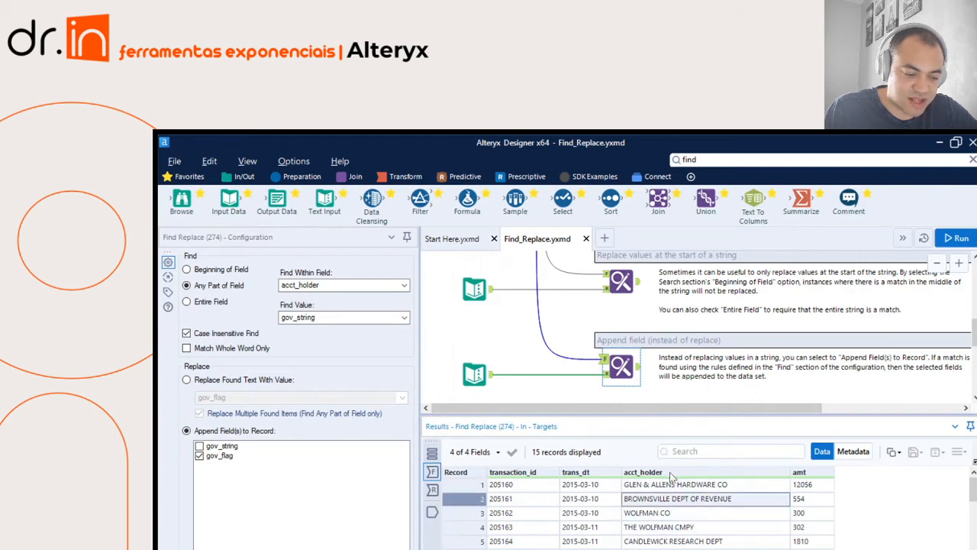
left_click(465, 487)
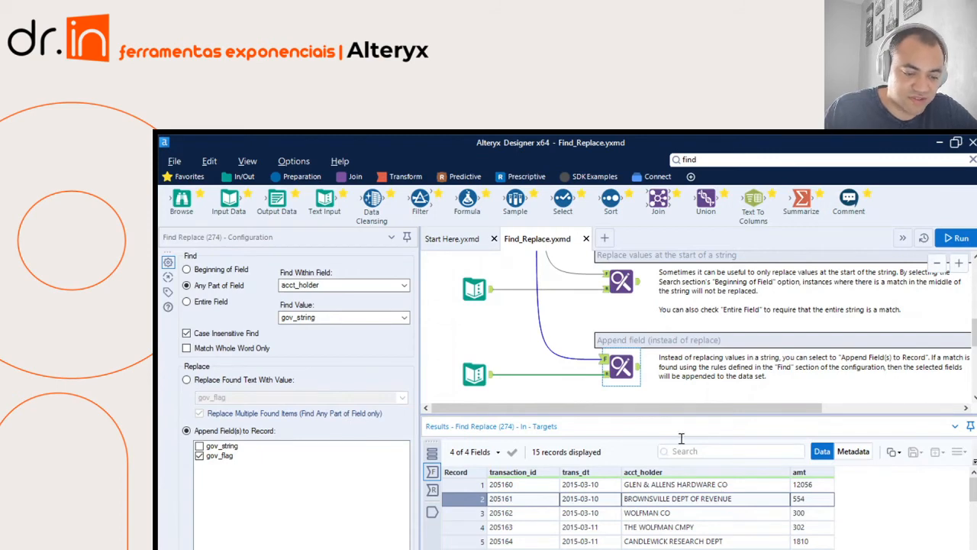
left_click(604, 373)
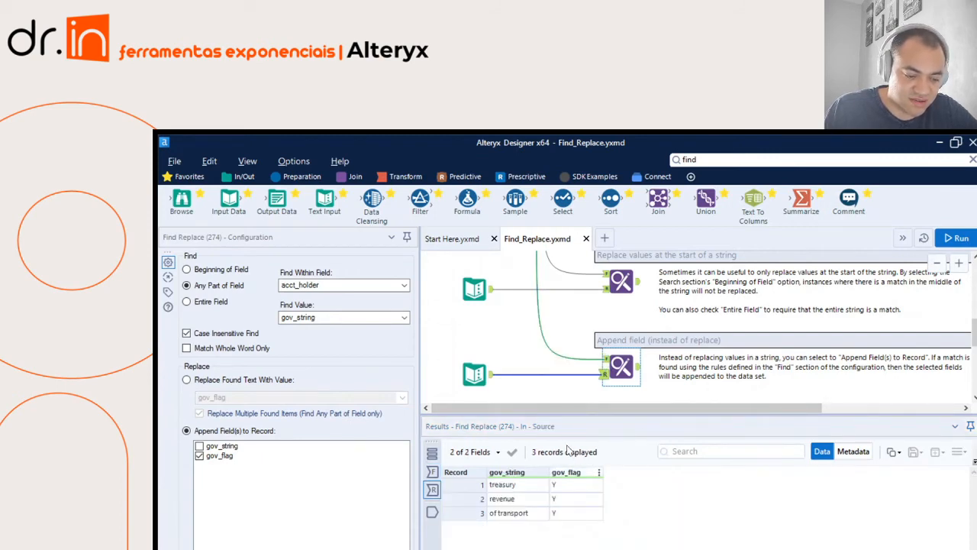
left_click(571, 484)
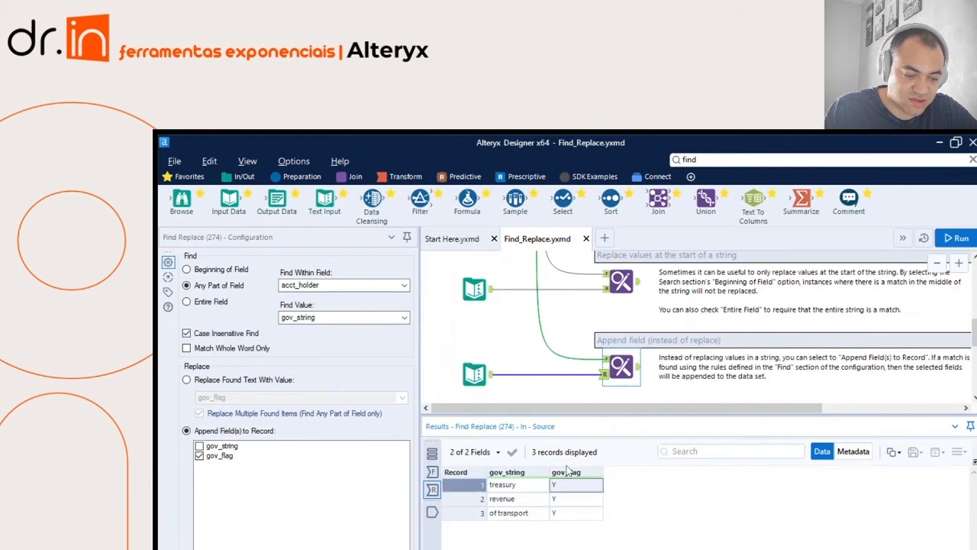
Compare record 2's acct_holder and gov_flag in the append tool's output with the same record in its target input.
key("Down")
key("Down")
left_click(627, 359)
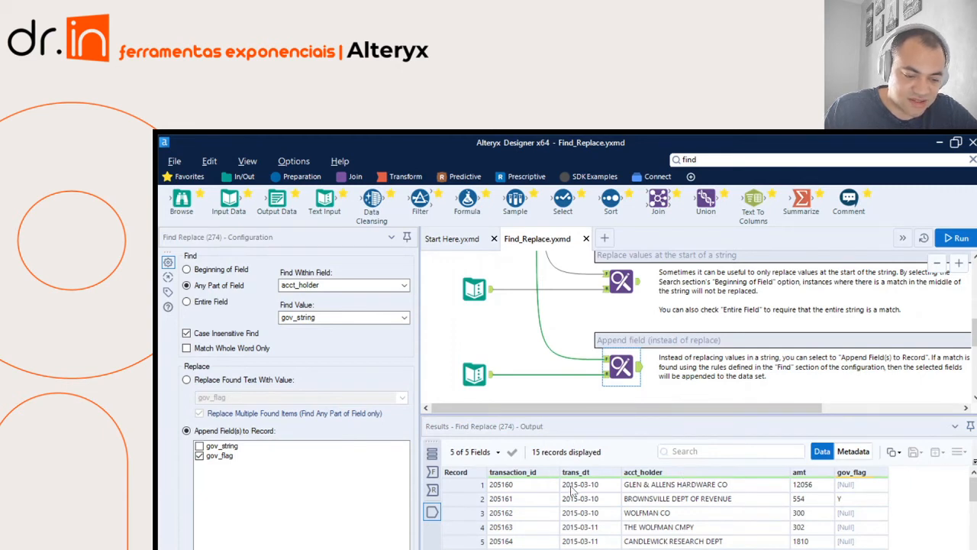
left_click(476, 494)
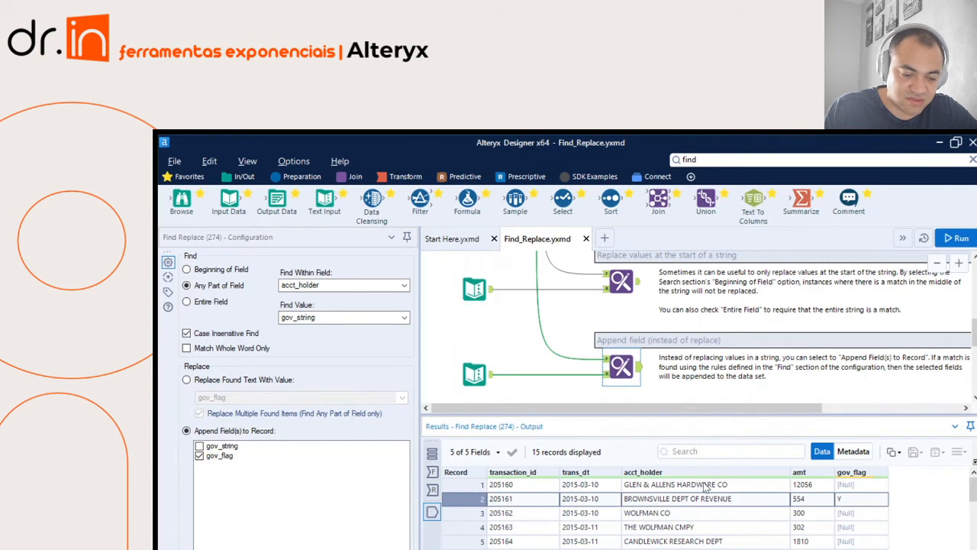
left_click(849, 493)
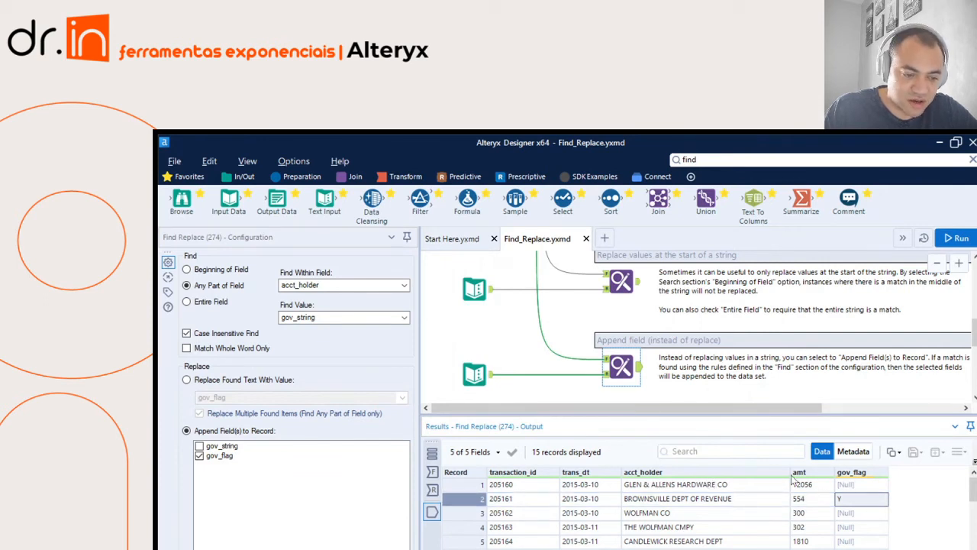
left_click(607, 355)
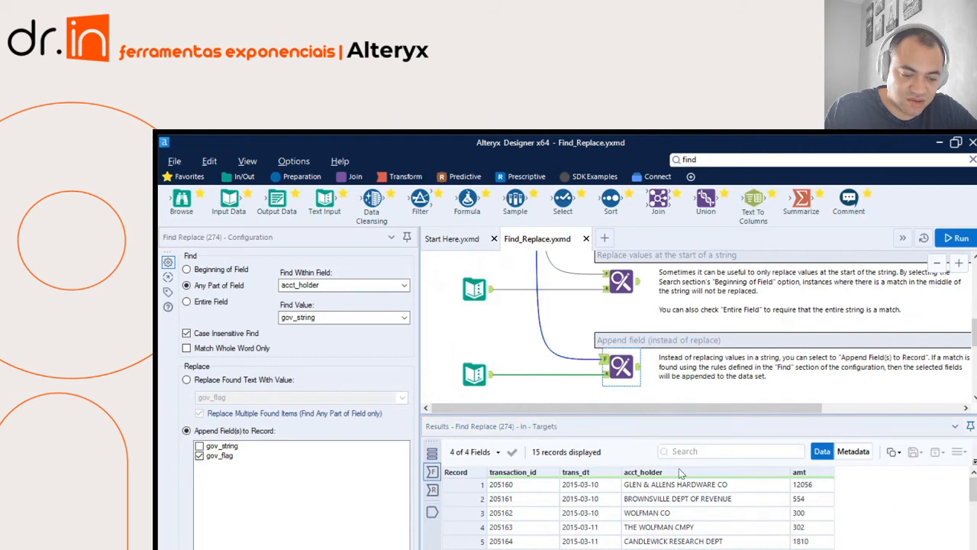
left_click(703, 496)
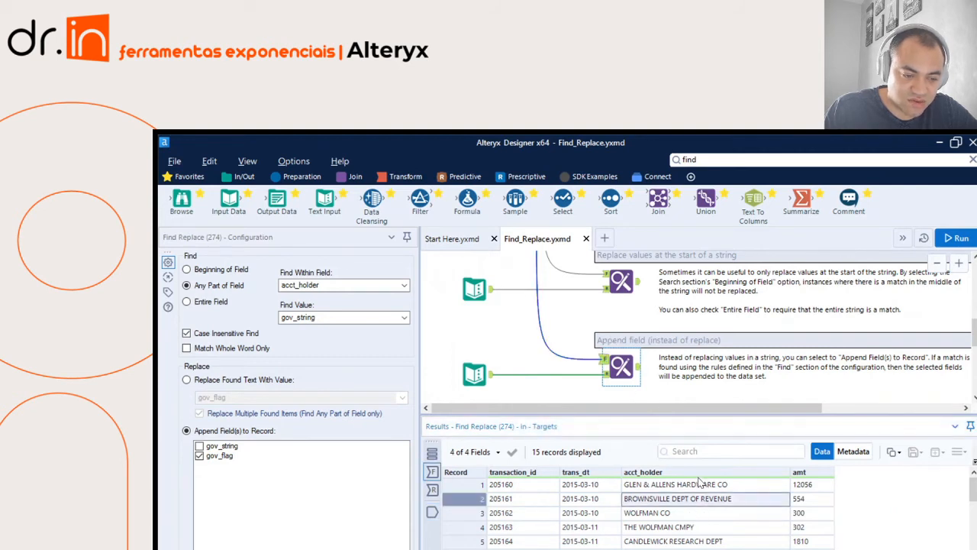
left_click(639, 347)
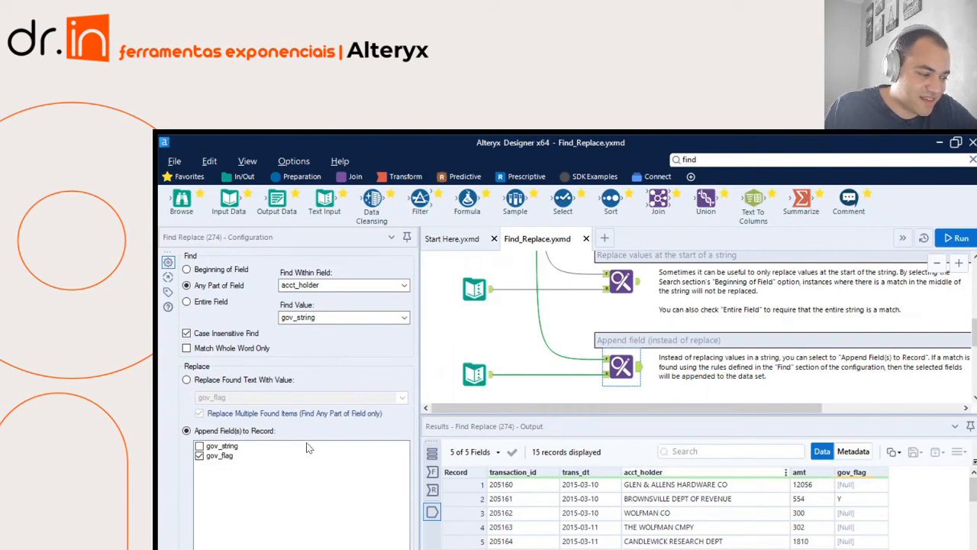
Try Replace Found Text With Value on the append tool, restore Append Field(s) to Record, and review its find fields.
left_click(186, 380)
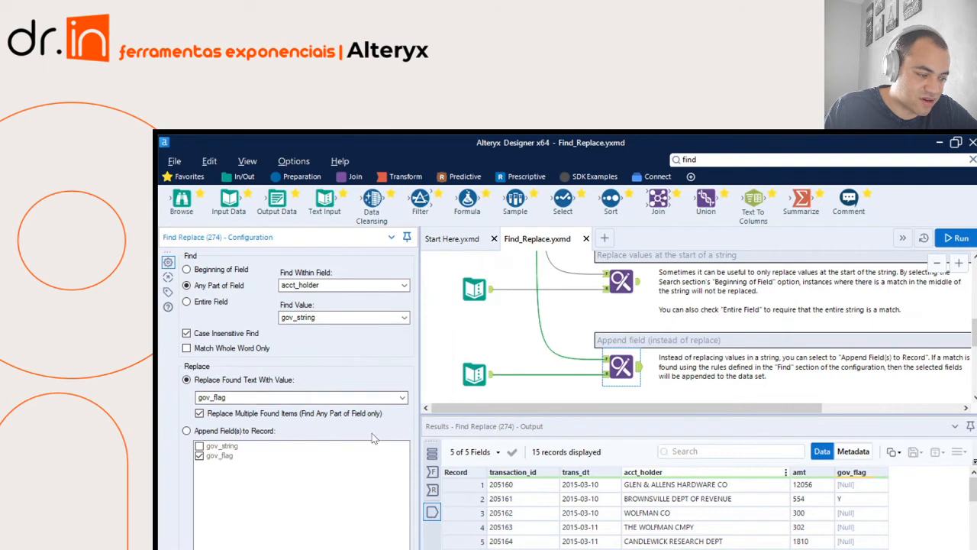
left_click(187, 430)
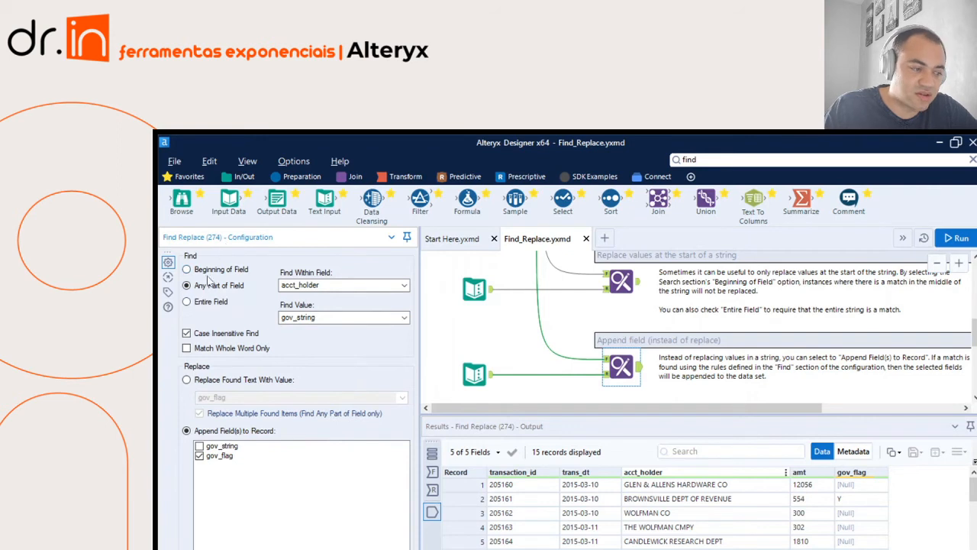
left_click(322, 265)
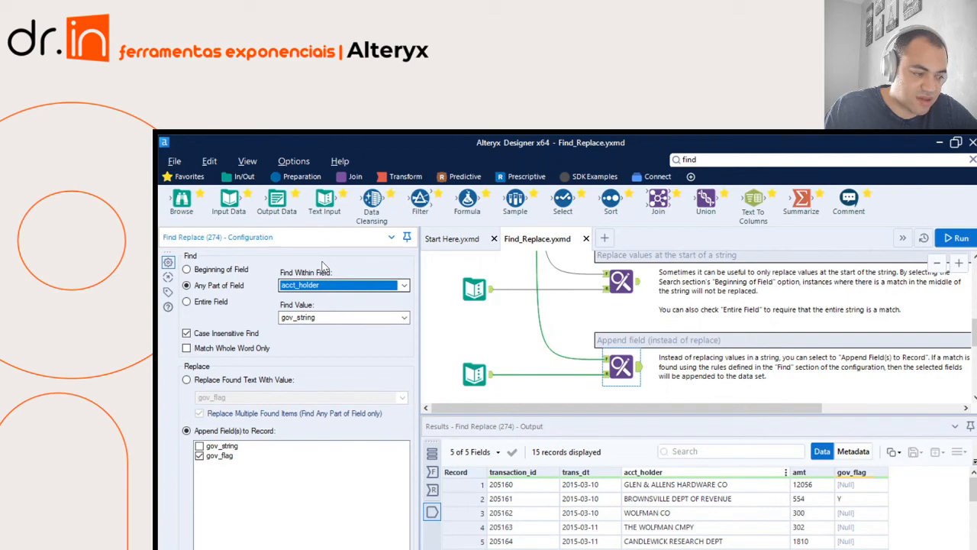
key("Tab")
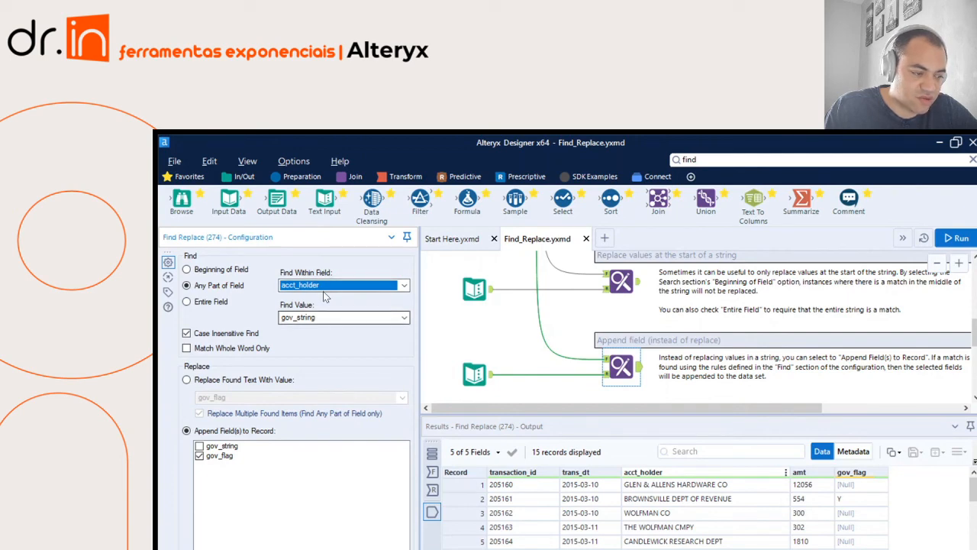
key("Tab")
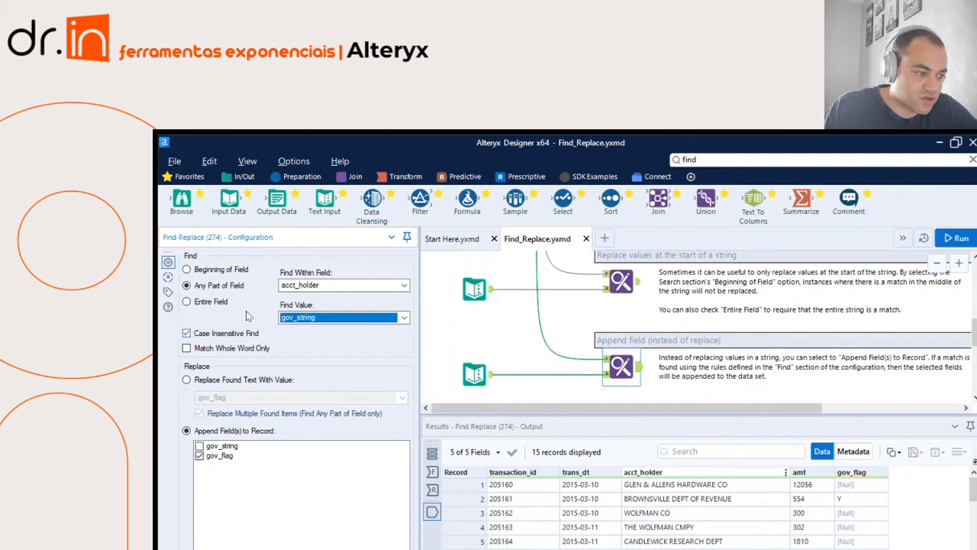
Turn off Case Insensitive Find on the append tool and compare record 2's acct_holder with the source lookup's gov_string entries.
left_click(186, 333)
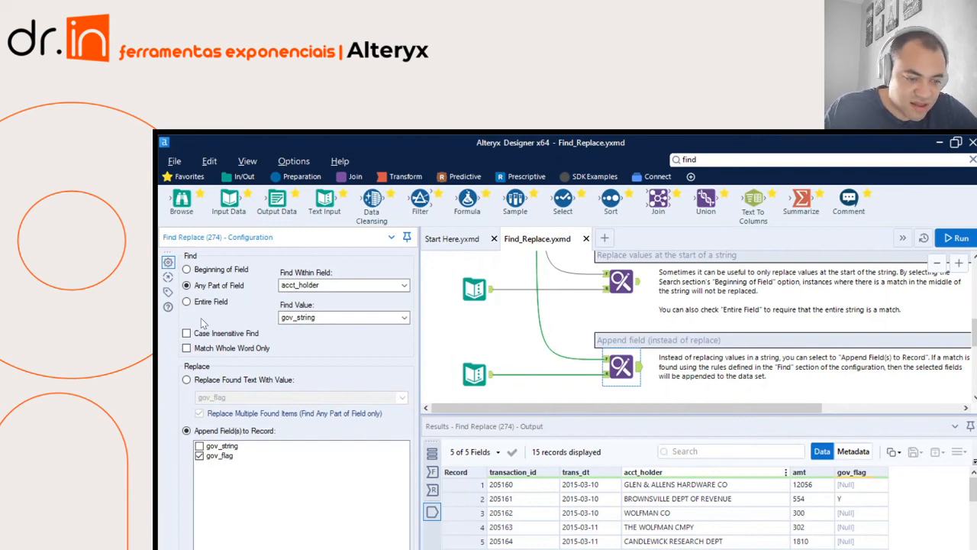
left_click(603, 357)
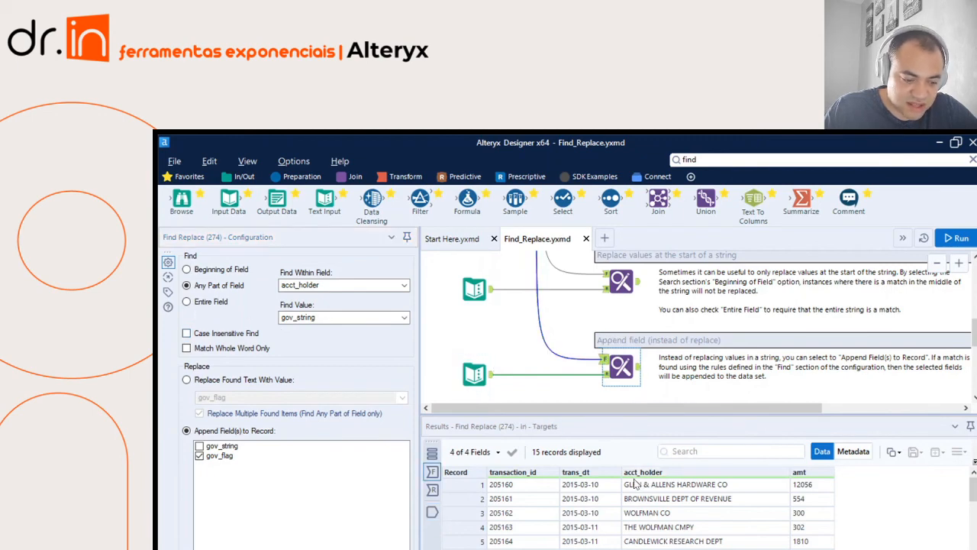
left_click(488, 498)
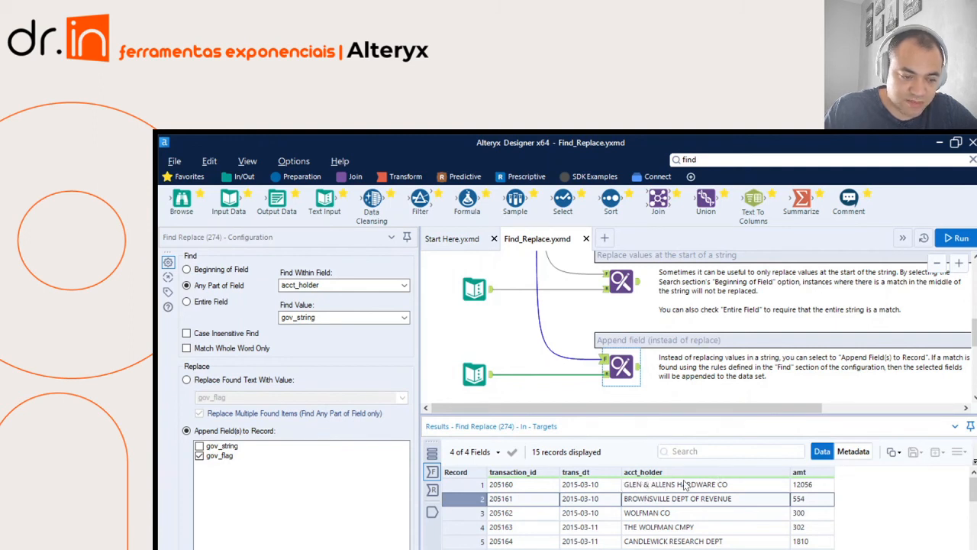
left_click(607, 361)
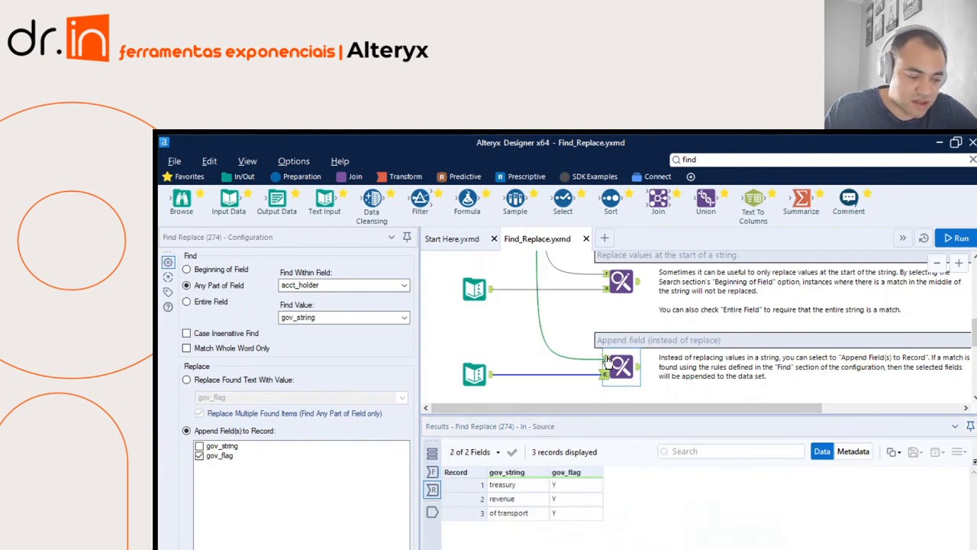
left_click(519, 484)
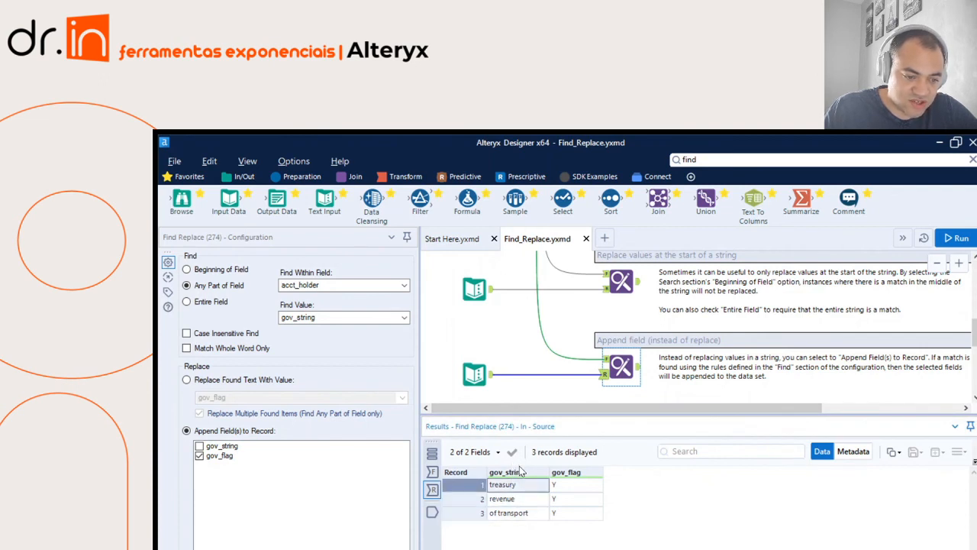
Run the workflow with case-sensitive matching and check record 2's gov_flag in the append tool's output.
left_click(638, 368)
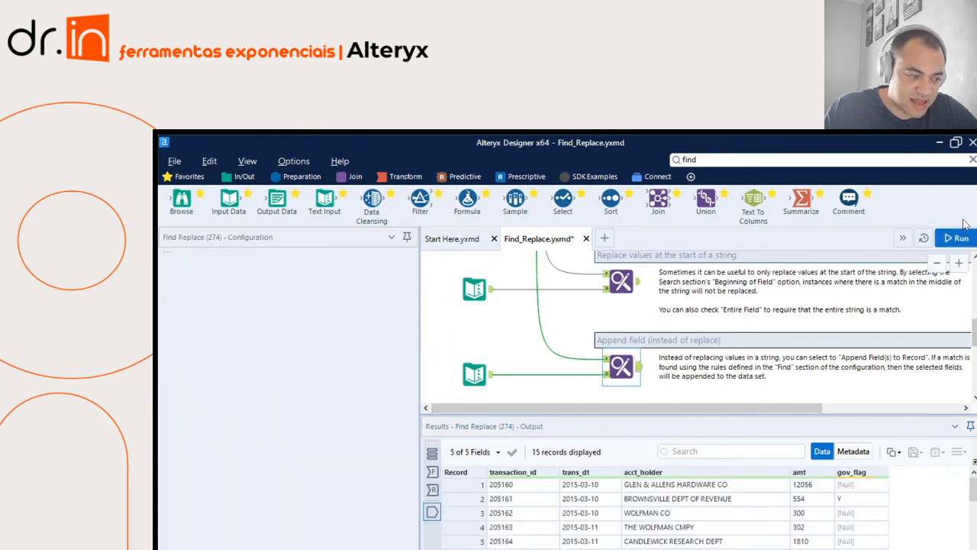
left_click(958, 237)
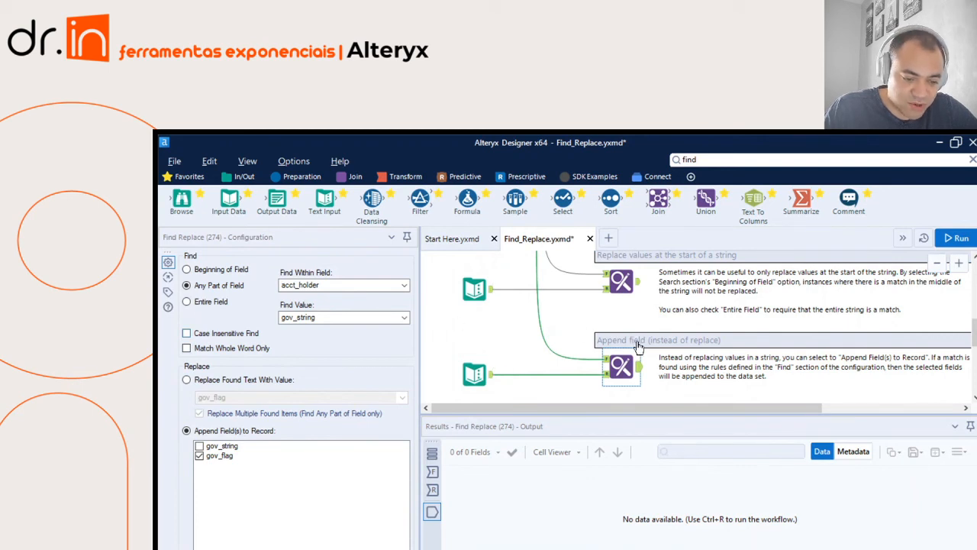
left_click(638, 367)
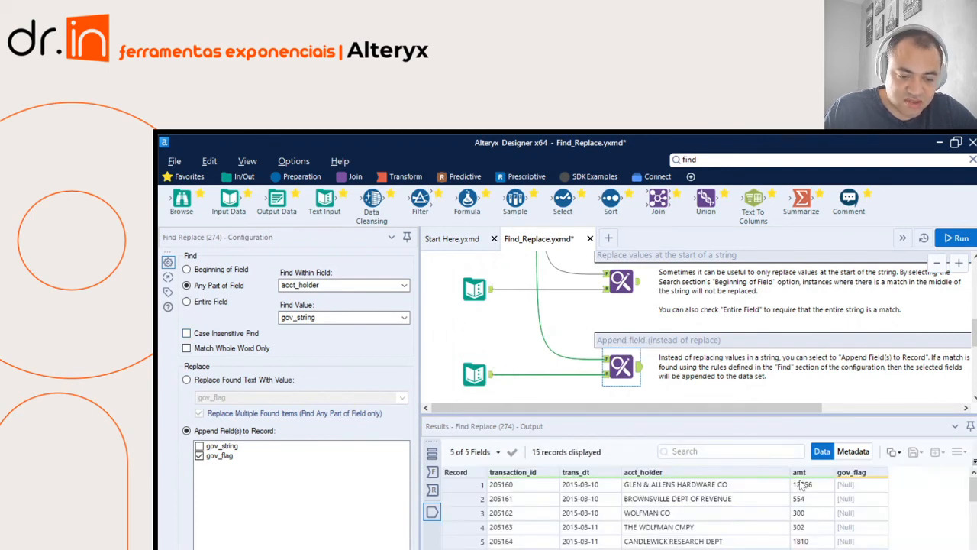
left_click(855, 498)
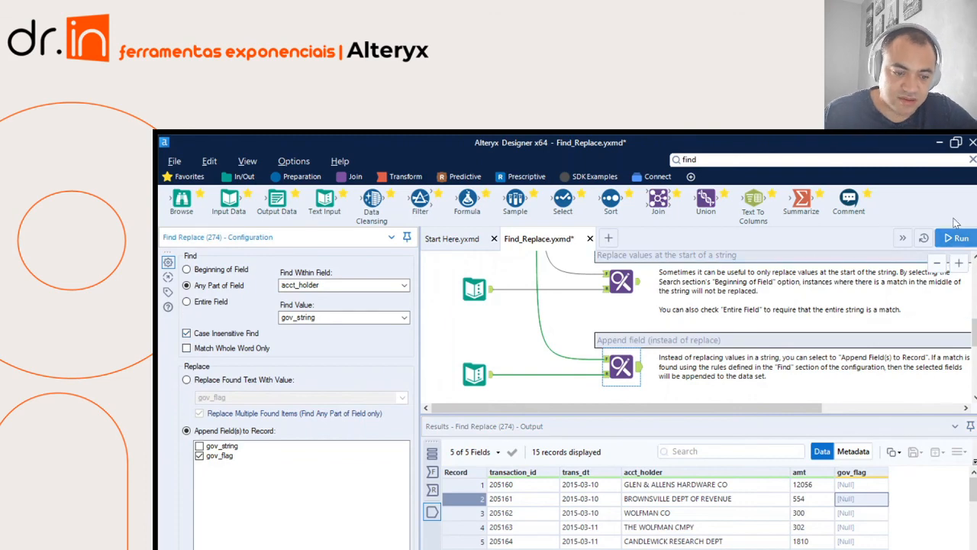
Re-enable Case Insensitive Find on the append tool, rerun the workflow, and check record 2's gov_flag in the output.
left_click(953, 238)
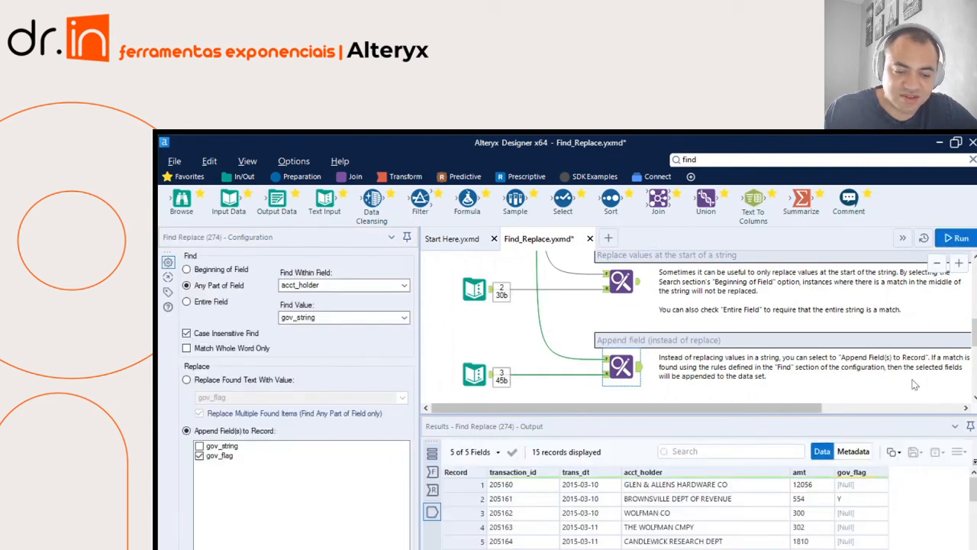
left_click(855, 496)
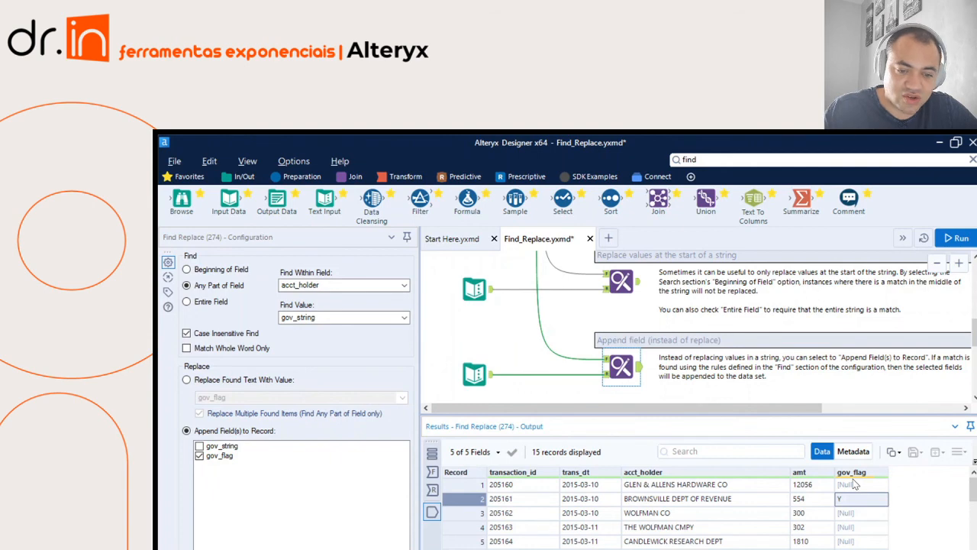
Review the settings and output of the example tools for values contained in a string and for whole words only.
scroll(699, 345, "up", 4)
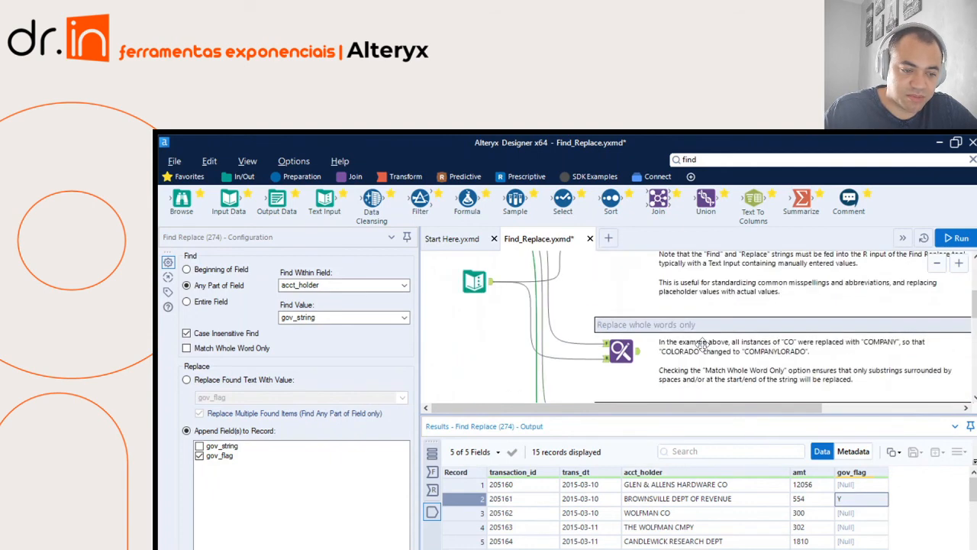
scroll(702, 345, "up", 2)
scroll(702, 345, "down", 1)
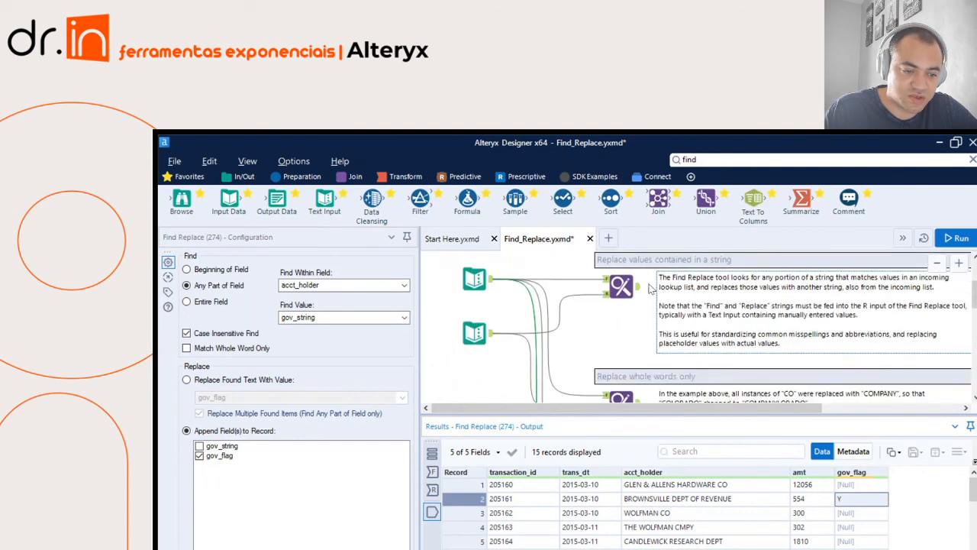
left_click(620, 283)
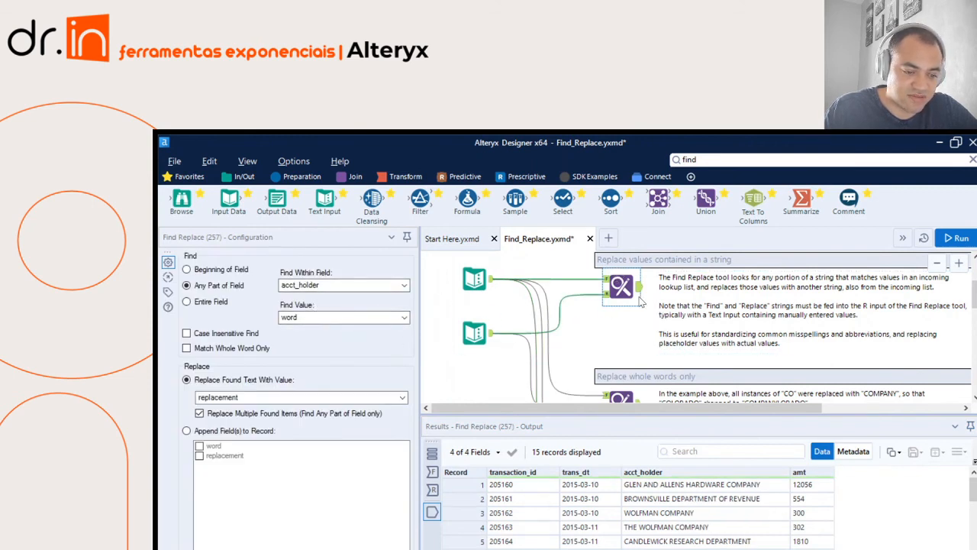
scroll(641, 302, "down", 1)
left_click(620, 375)
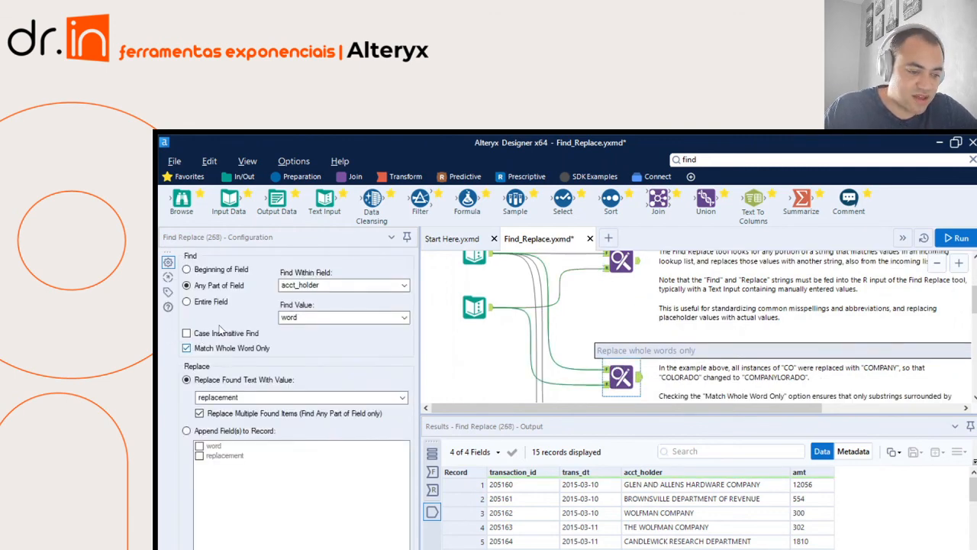
Review the start-of-string example tool's settings and output, and reopen the append field example tool.
scroll(457, 282, "down", 2)
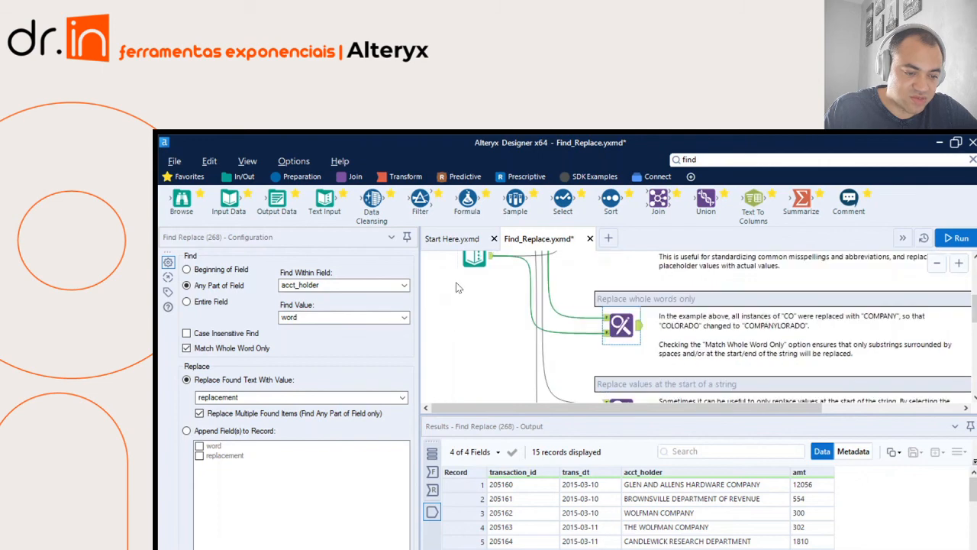
scroll(569, 360, "down", 1)
left_click(620, 383)
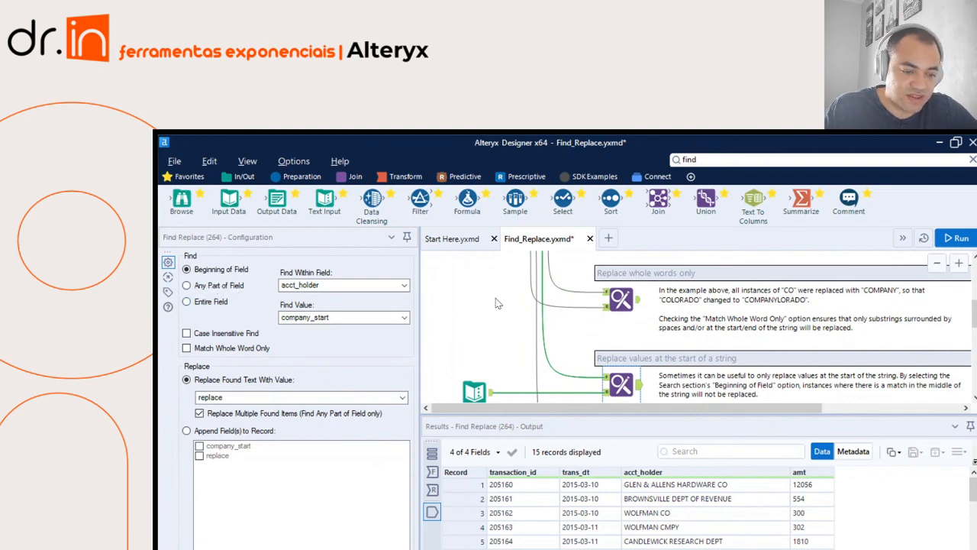
scroll(553, 310, "down", 2)
scroll(553, 310, "down", 4)
left_click(616, 355)
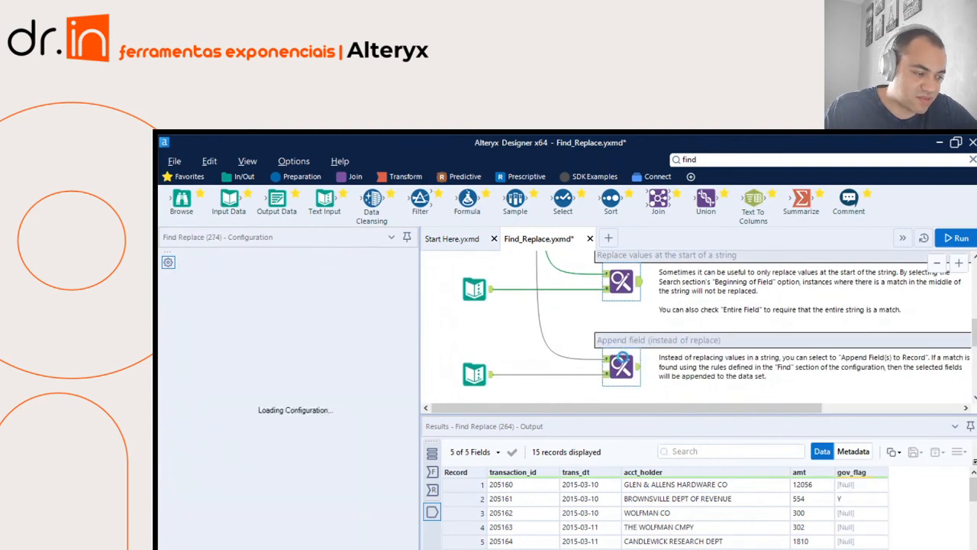